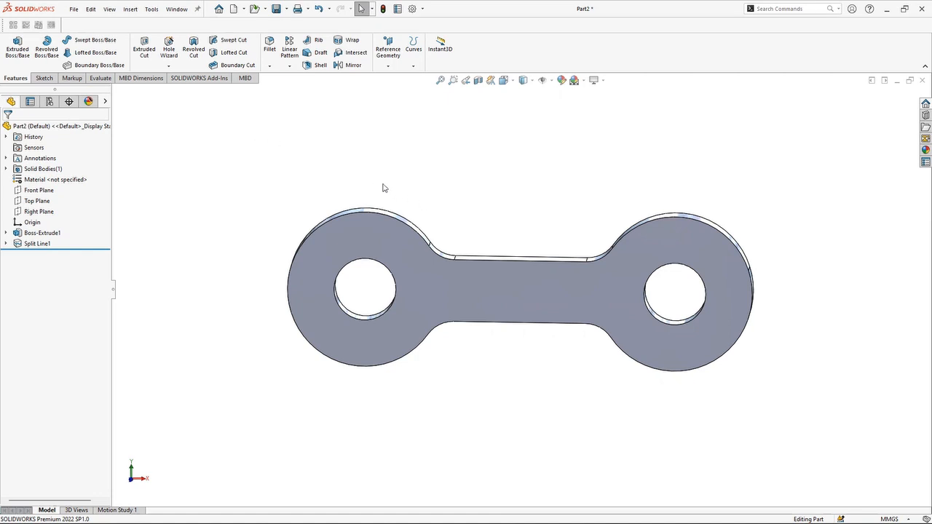
# Load the SOLIDWORKS Simulation Premium add-in and bring up its simulation commands
pyautogui.moveTo(363, 187); pyautogui.dragTo(550, 290, button='middle')
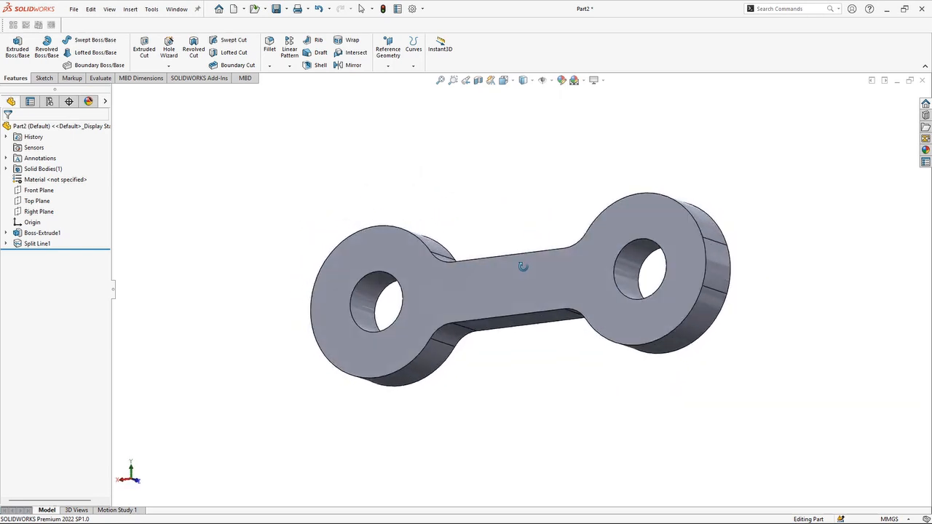
pyautogui.moveTo(496, 265); pyautogui.dragTo(389, 272, button='middle')
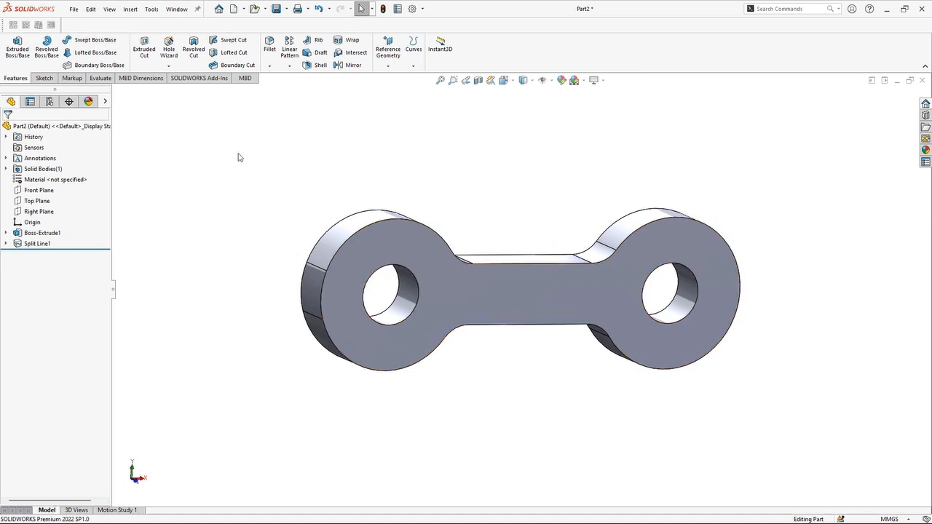
pyautogui.moveTo(238, 153); pyautogui.dragTo(197, 114)
pyautogui.click(200, 78)
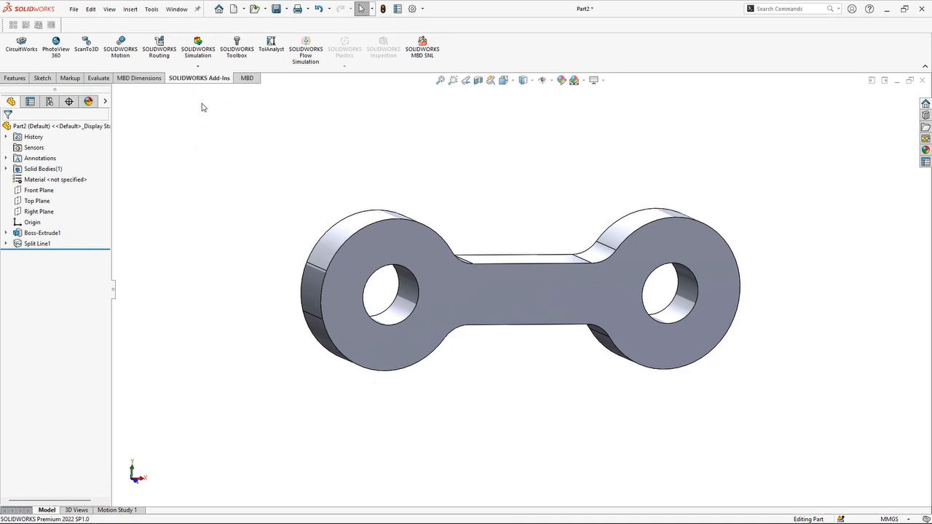
pyautogui.click(197, 66)
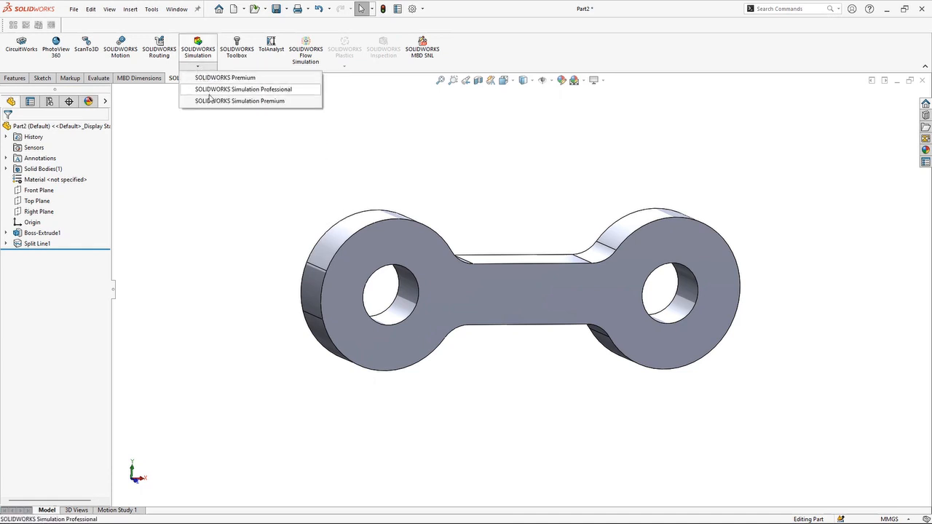
pyautogui.click(212, 101)
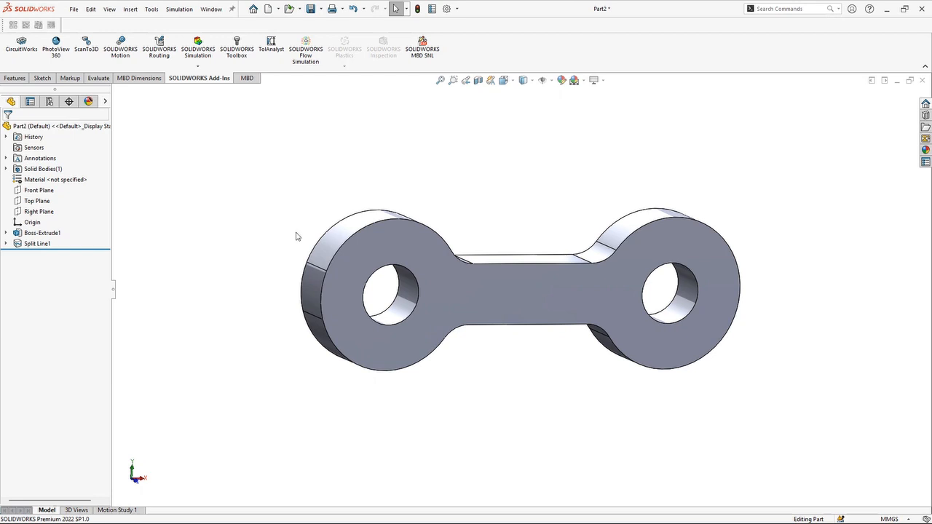
pyautogui.click(199, 67)
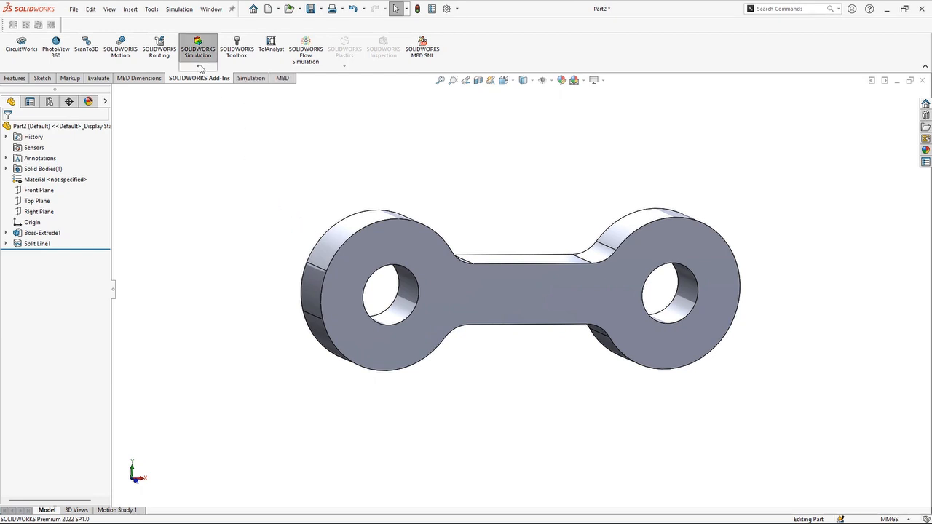
pyautogui.click(251, 79)
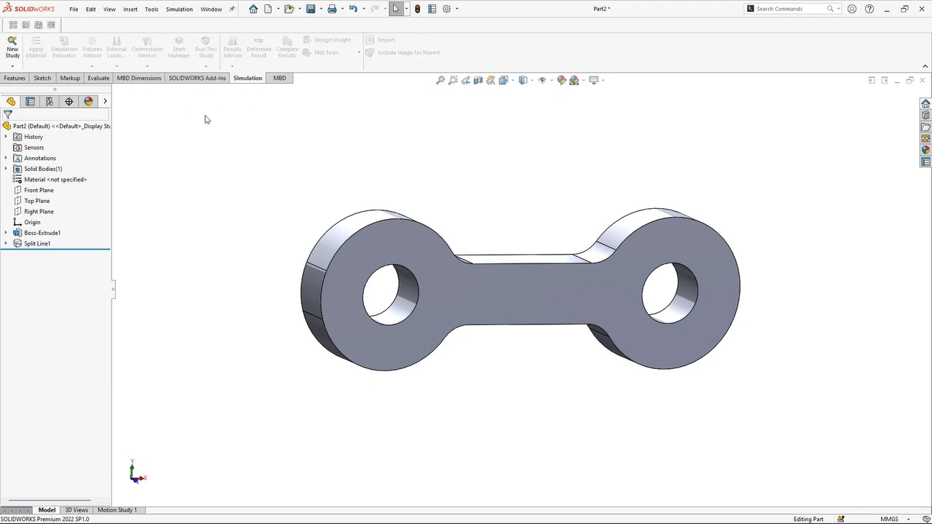
# Create a new static simulation study for the link part
pyautogui.moveTo(305, 189); pyautogui.dragTo(273, 187, button='middle')
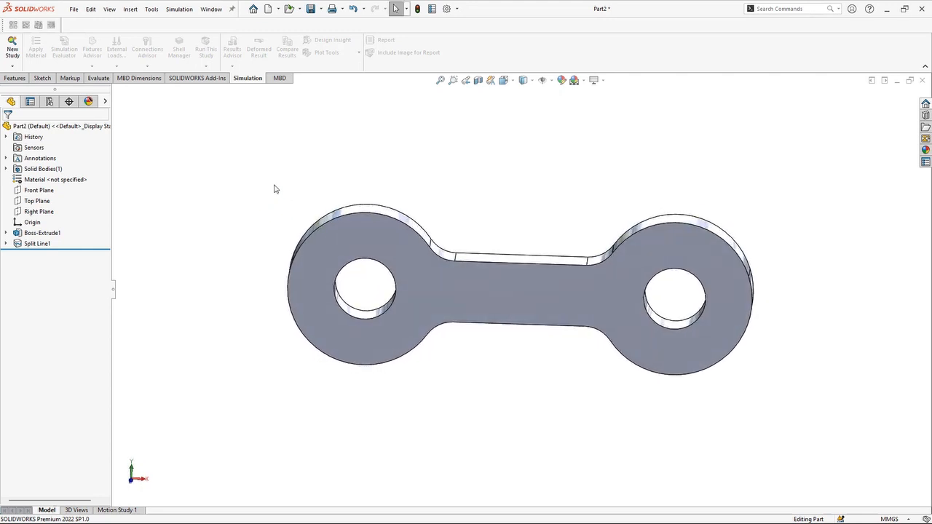
pyautogui.click(11, 68)
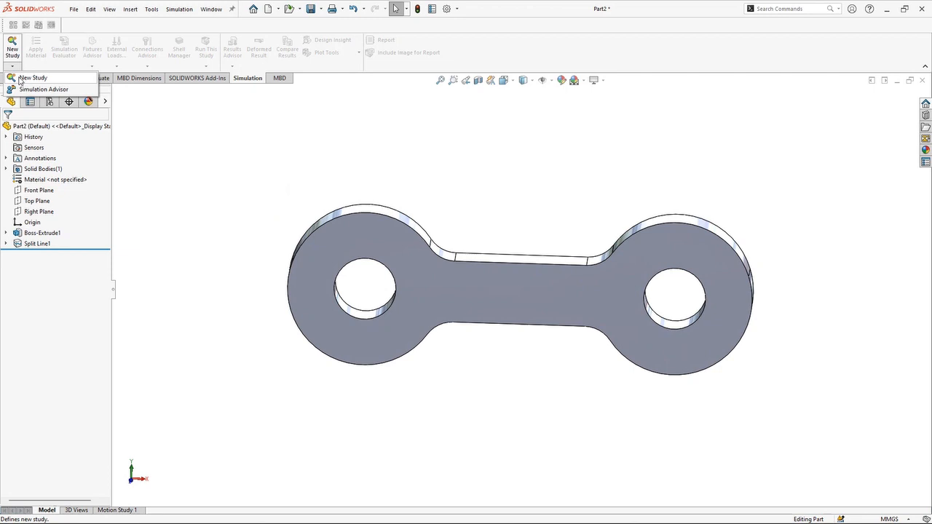
pyautogui.click(16, 78)
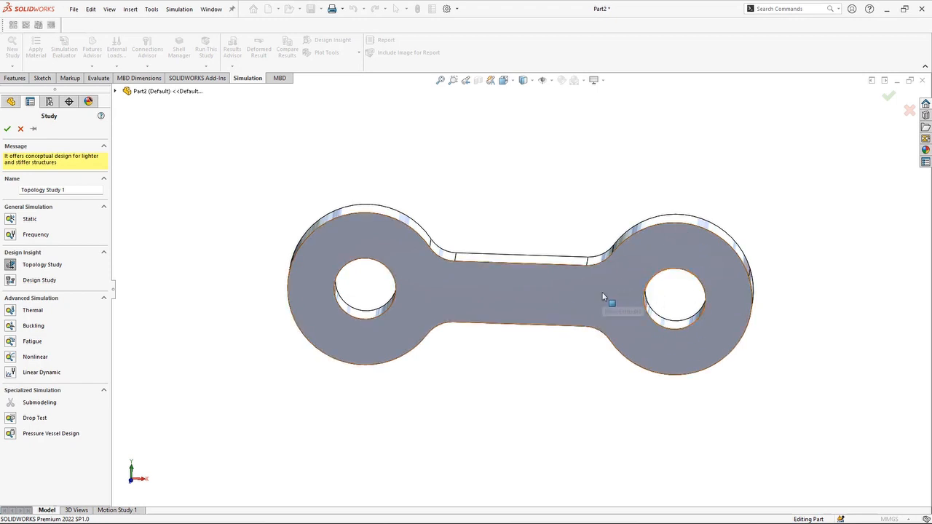
pyautogui.click(532, 290)
pyautogui.click(535, 206)
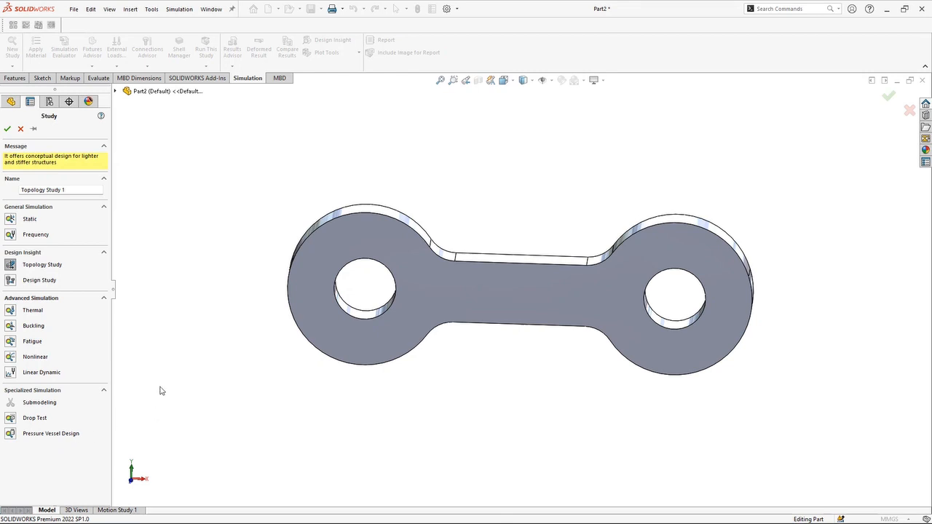
pyautogui.click(10, 220)
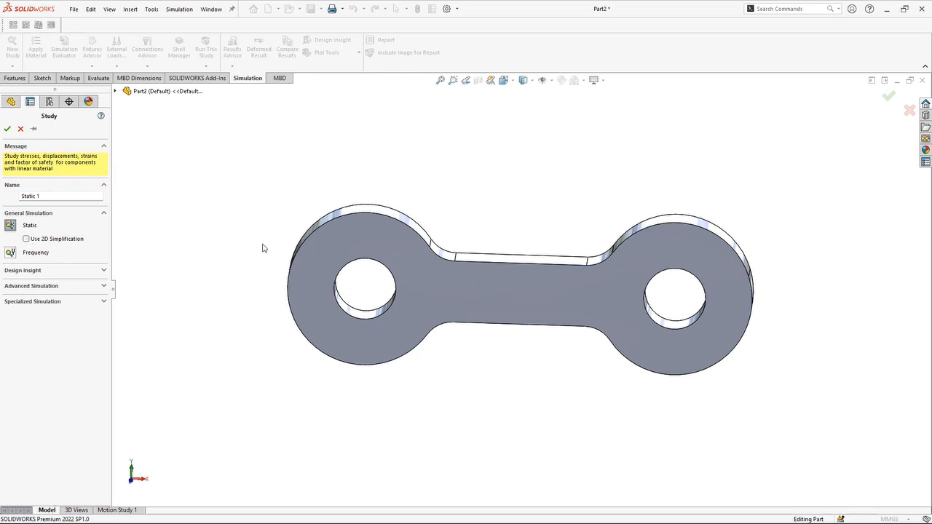
pyautogui.moveTo(262, 248); pyautogui.dragTo(237, 240, button='middle')
pyautogui.click(7, 128)
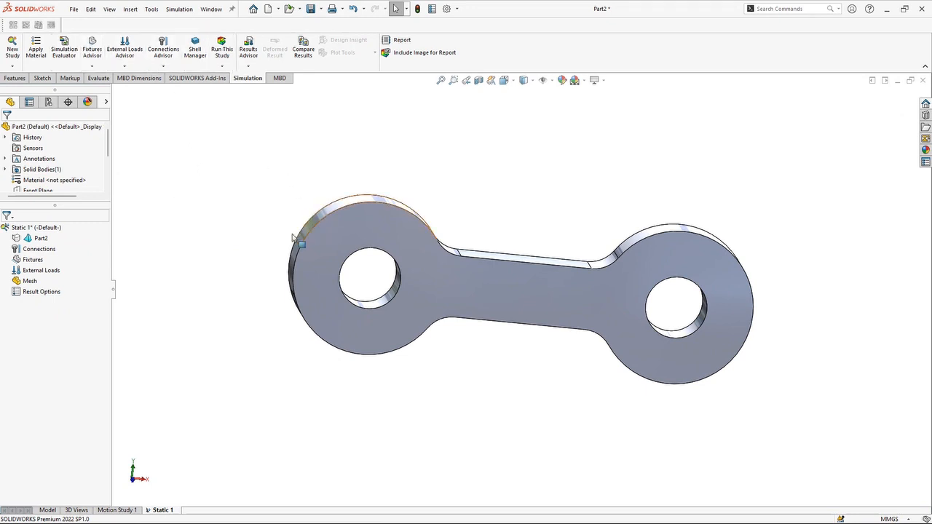
# Start applying a material to the study and examine the categories in the SOLIDWORKS DIN Materials library
pyautogui.moveTo(267, 236); pyautogui.dragTo(271, 279, button='middle')
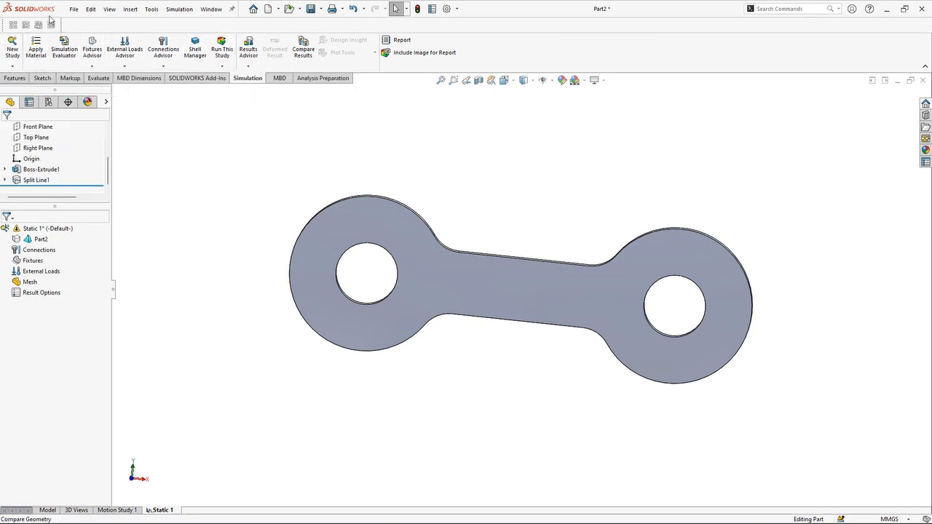
pyautogui.click(33, 48)
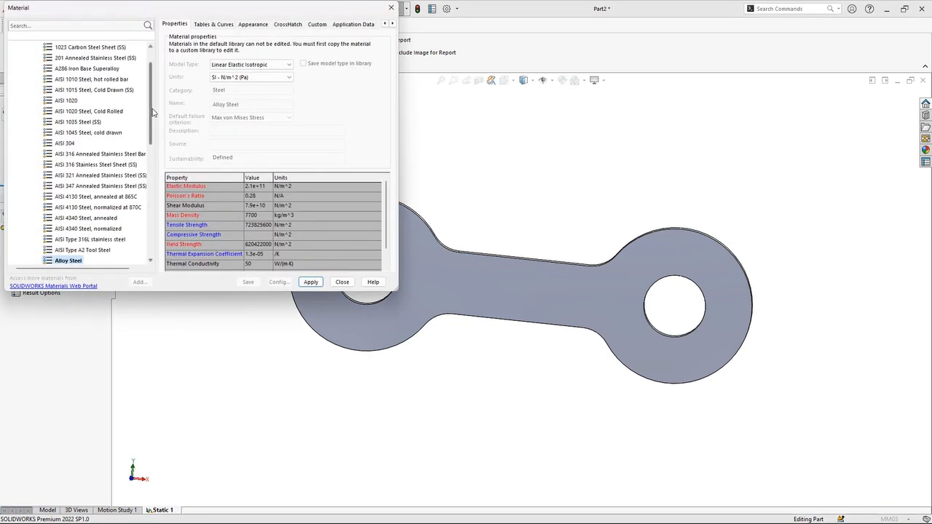
pyautogui.scroll(1, 152, 89)
pyautogui.moveTo(152, 89)
pyautogui.mouseDown()
pyautogui.moveTo(151, 209)
pyautogui.moveTo(151, 78)
pyautogui.mouseUp()
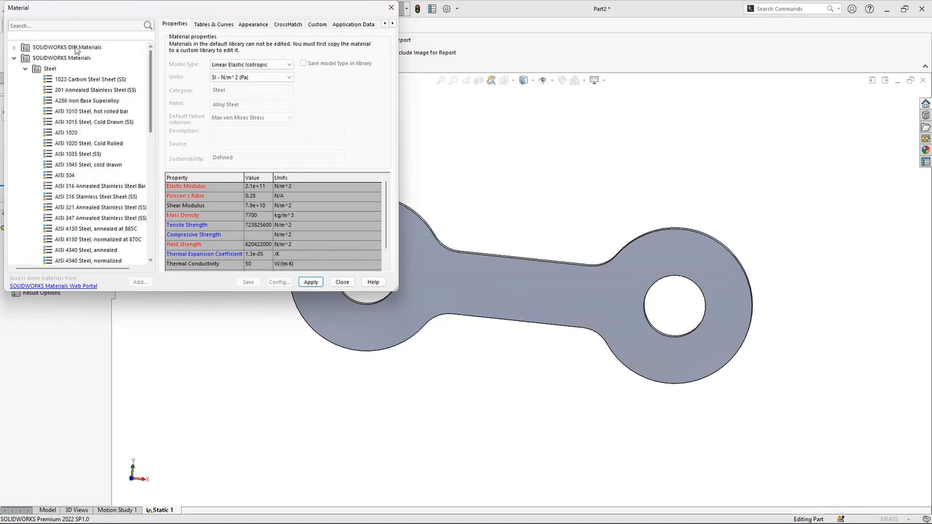
pyautogui.click(14, 49)
pyautogui.click(15, 49)
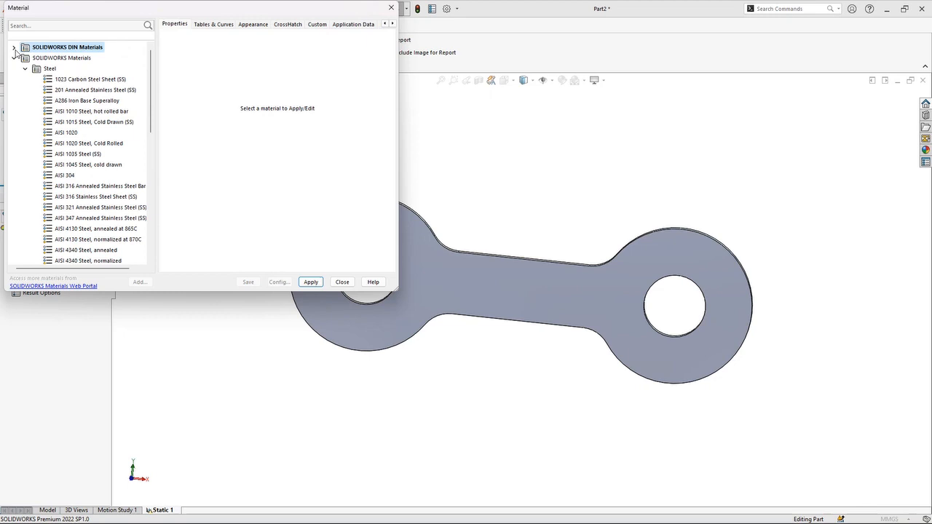
pyautogui.click(14, 48)
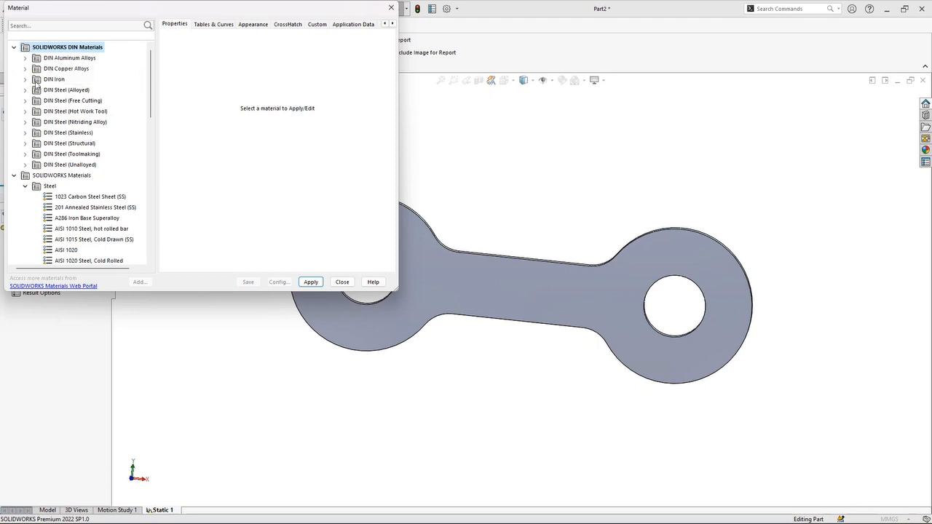
pyautogui.click(14, 48)
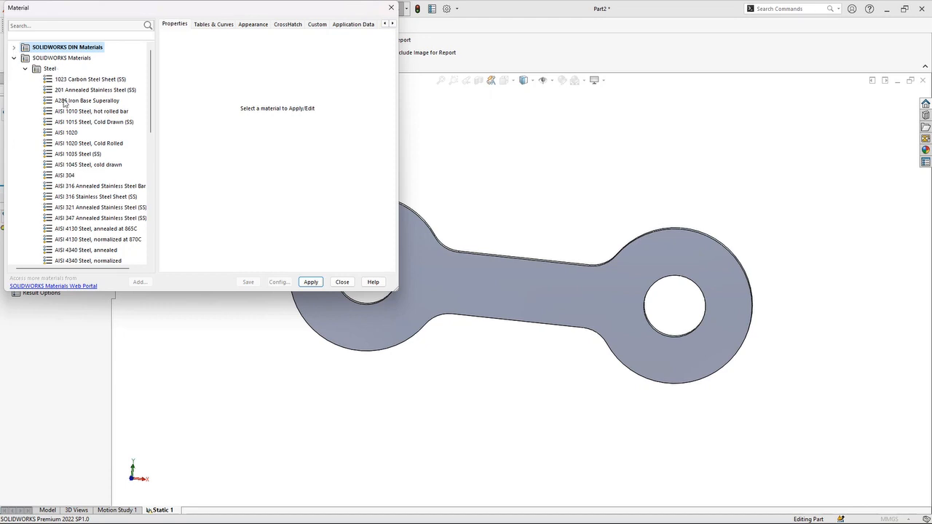
# Look through the steels and other categories of SOLIDWORKS Materials and the contents of Custom Materials
pyautogui.scroll(-3, 153, 125)
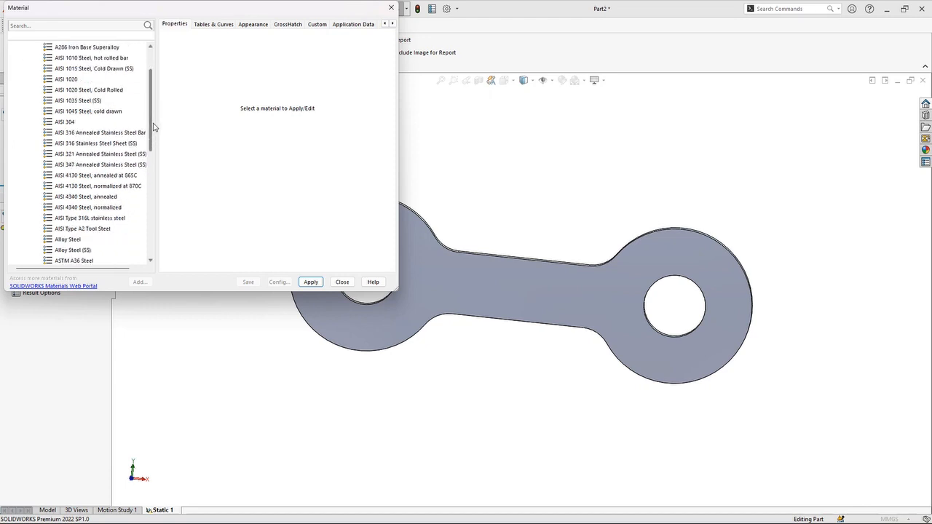
pyautogui.scroll(-1, 155, 132)
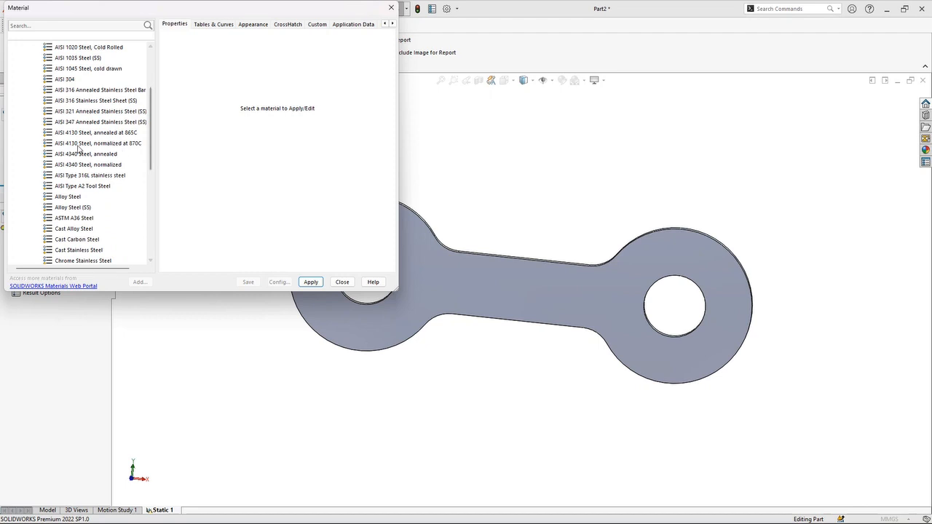
pyautogui.moveTo(151, 140)
pyautogui.mouseDown()
pyautogui.moveTo(152, 213)
pyautogui.moveTo(148, 155)
pyautogui.mouseUp()
pyautogui.scroll(2, 148, 154)
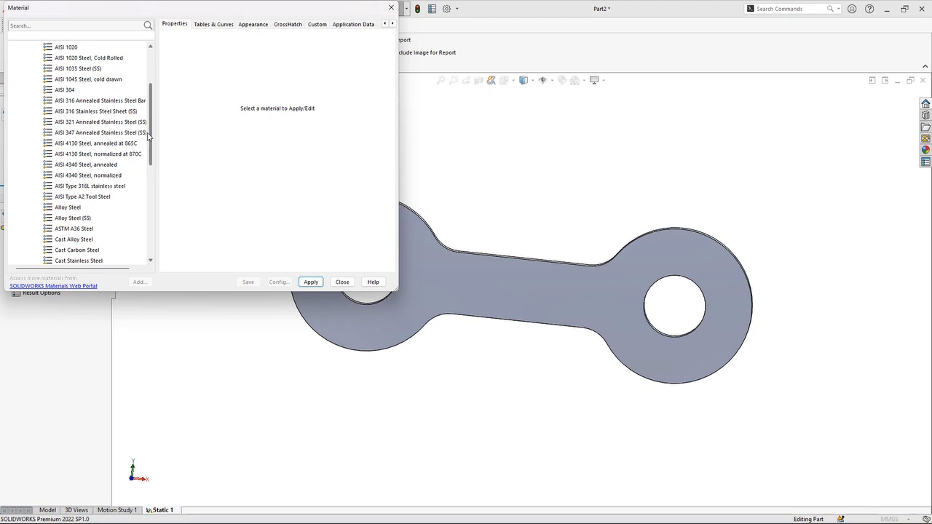
pyautogui.moveTo(154, 128); pyautogui.dragTo(154, 225)
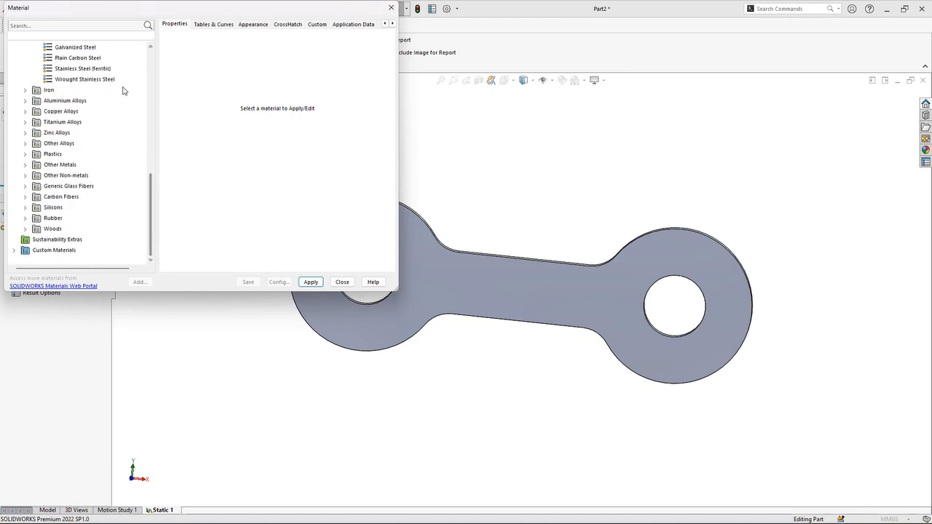
pyautogui.moveTo(153, 182); pyautogui.dragTo(151, 238)
pyautogui.click(15, 250)
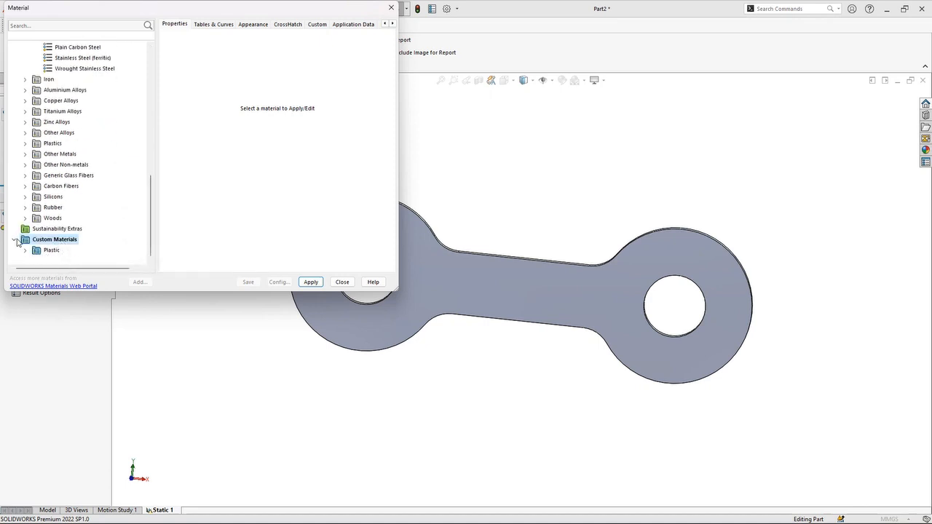
pyautogui.click(16, 240)
# Select Alloy Steel from the steel materials and view its Density vs Temperature curve
pyautogui.click(216, 28)
pyautogui.moveTo(150, 197); pyautogui.dragTo(163, 100)
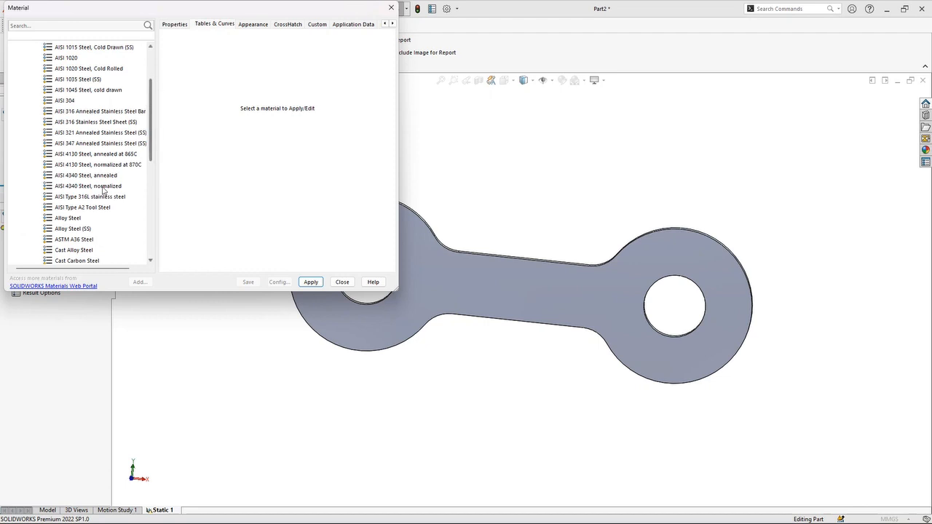
pyautogui.click(70, 217)
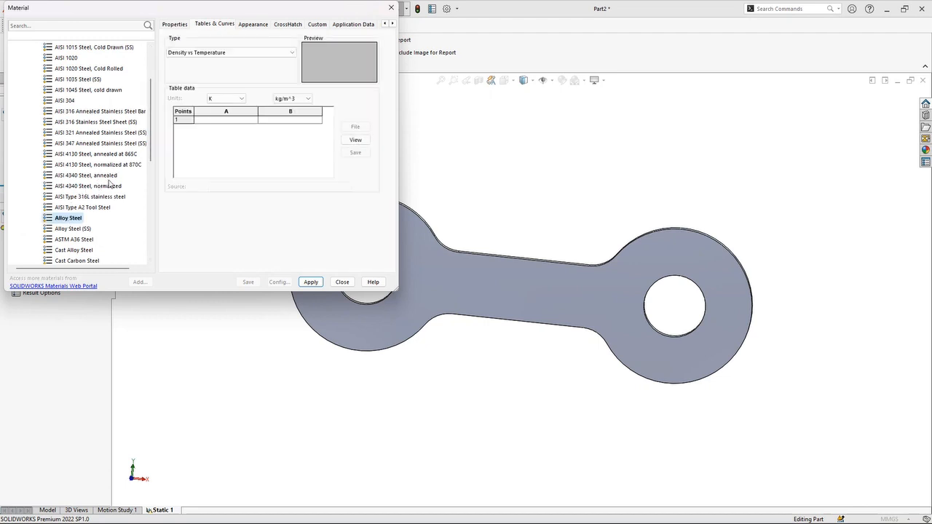
pyautogui.click(102, 181)
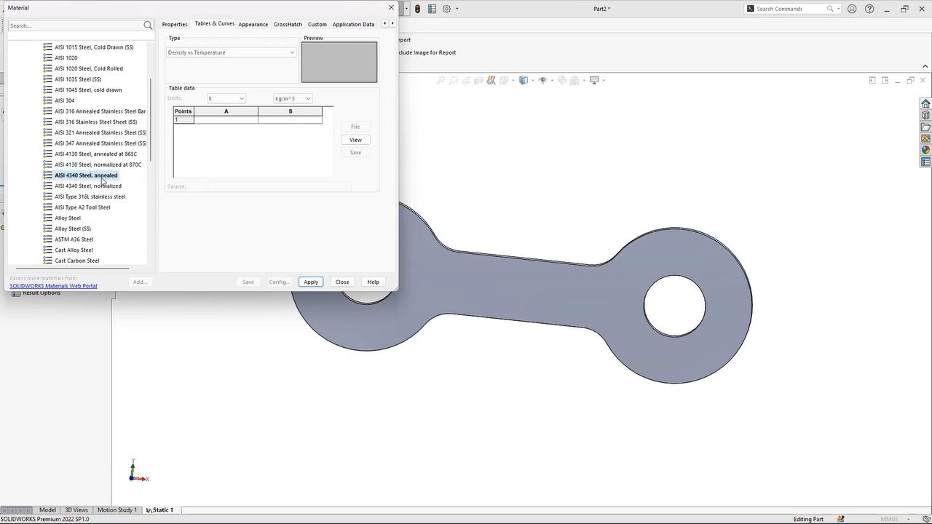
pyautogui.click(70, 219)
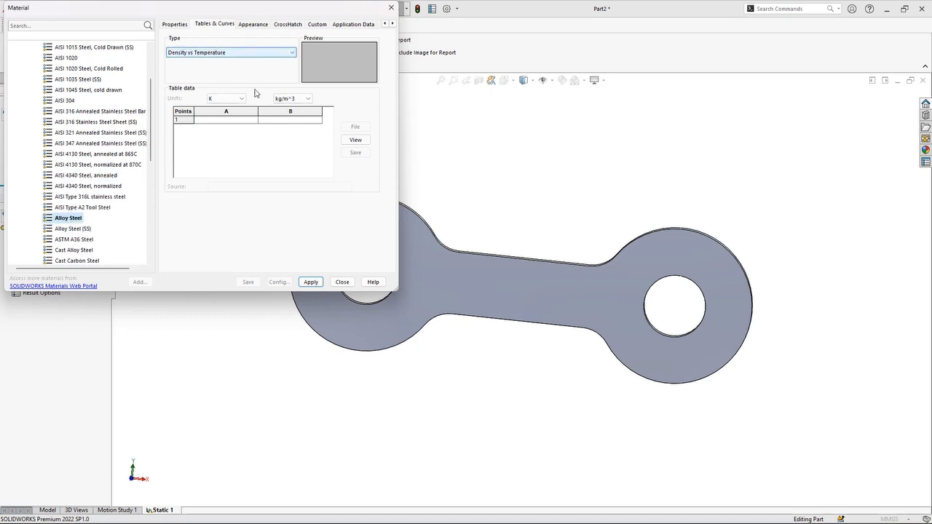
pyautogui.click(355, 140)
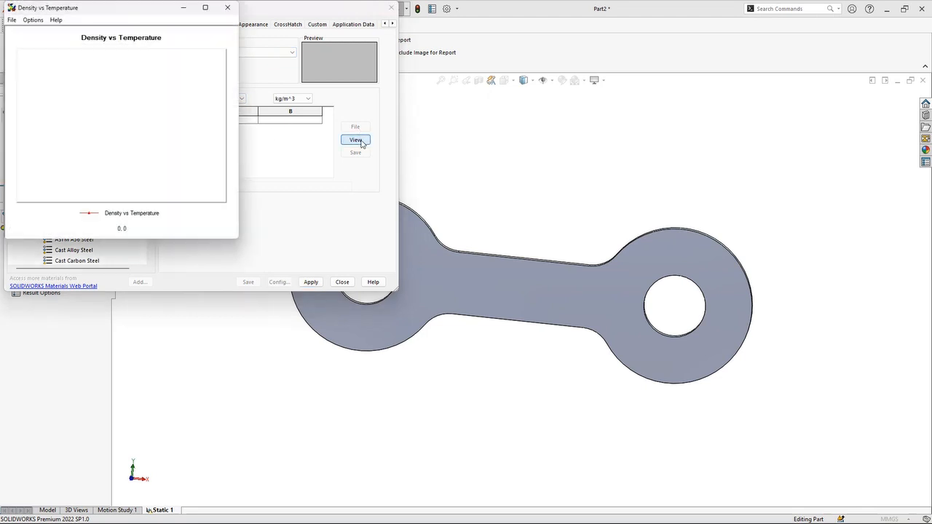
pyautogui.click(228, 8)
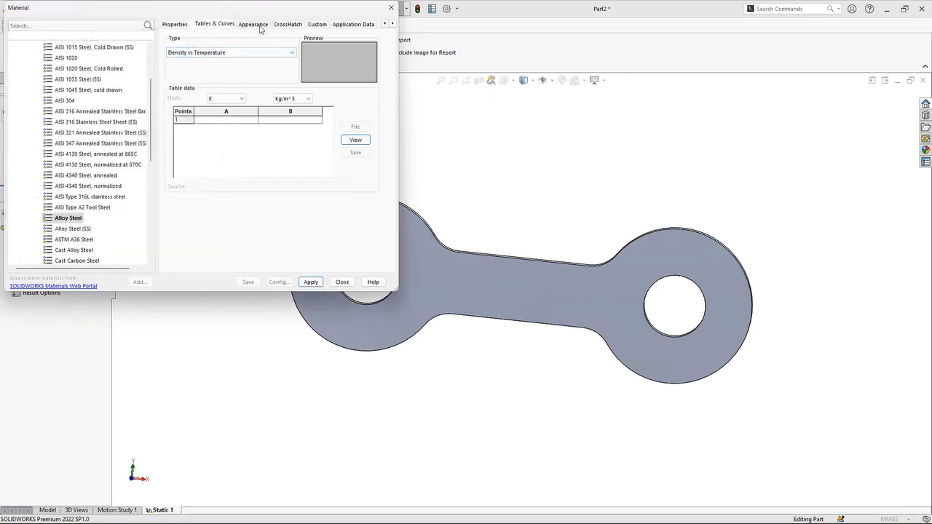
# Review Alloy Steel's appearance, crosshatch, custom, application data and sheet metal settings, plus the favorite materials list
pyautogui.click(259, 26)
pyautogui.click(284, 27)
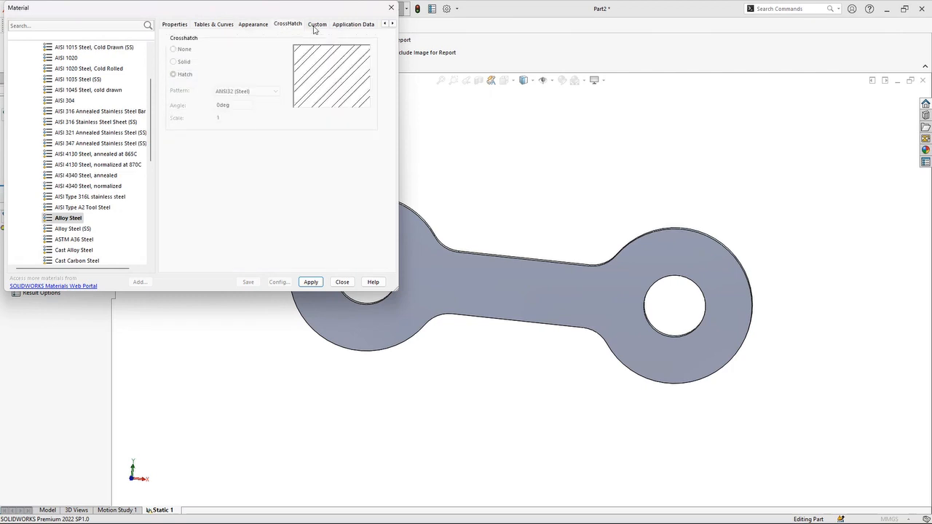
pyautogui.click(315, 26)
pyautogui.click(348, 26)
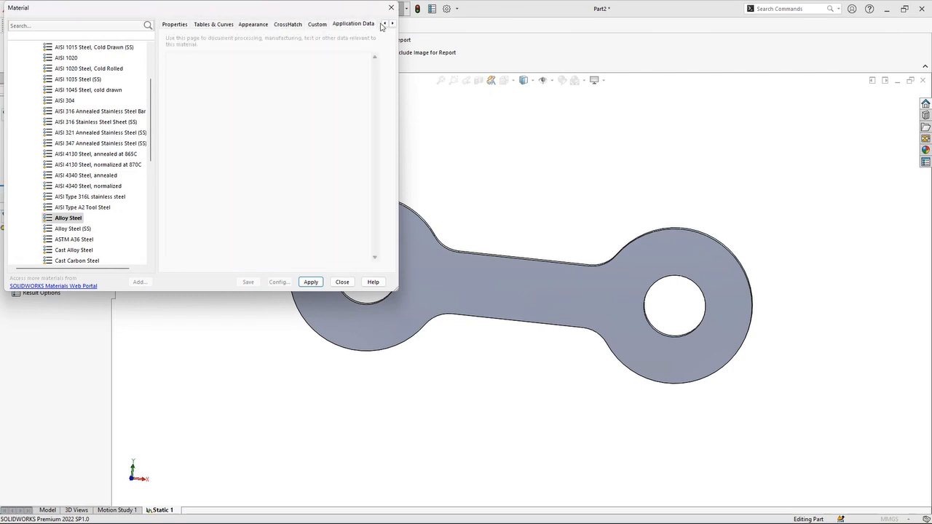
pyautogui.click(392, 23)
pyautogui.click(393, 23)
pyautogui.click(355, 25)
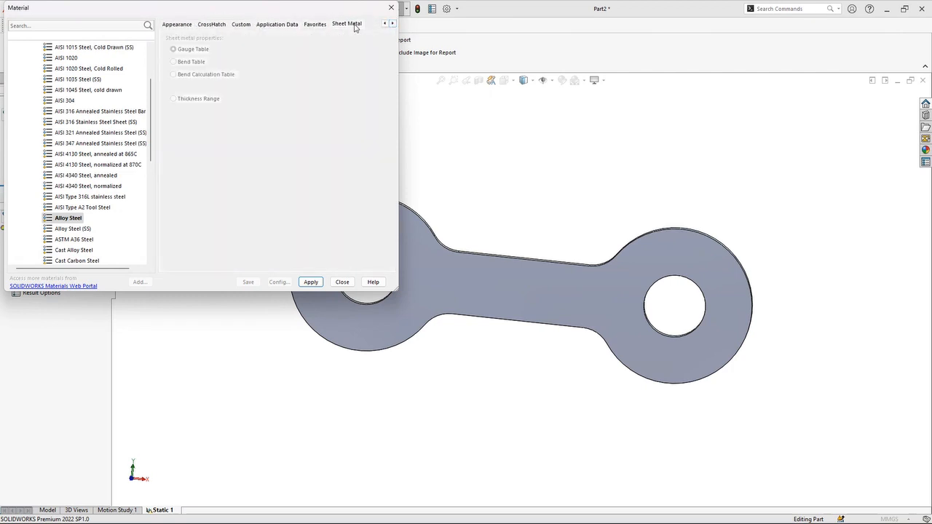
pyautogui.click(314, 25)
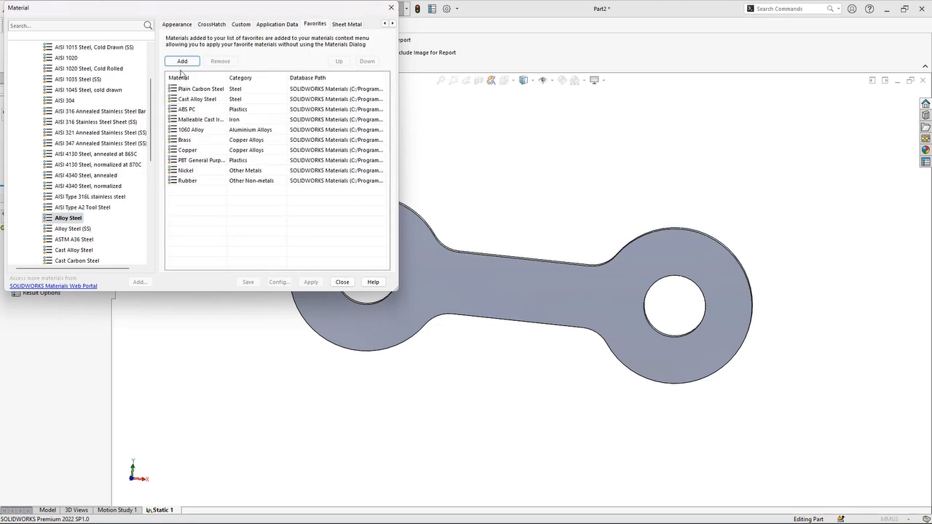
pyautogui.click(177, 26)
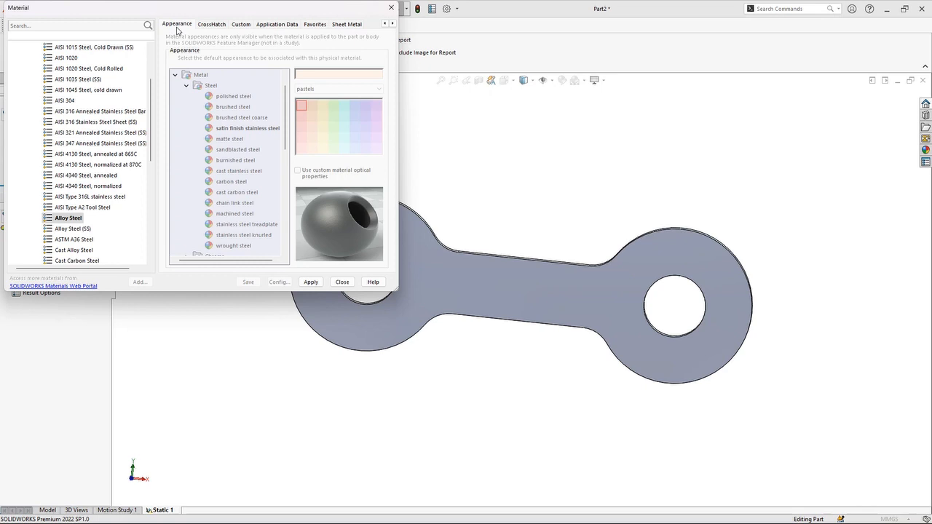
# Return to Alloy Steel's material properties and examine the complete table of mechanical and thermal values
pyautogui.click(385, 24)
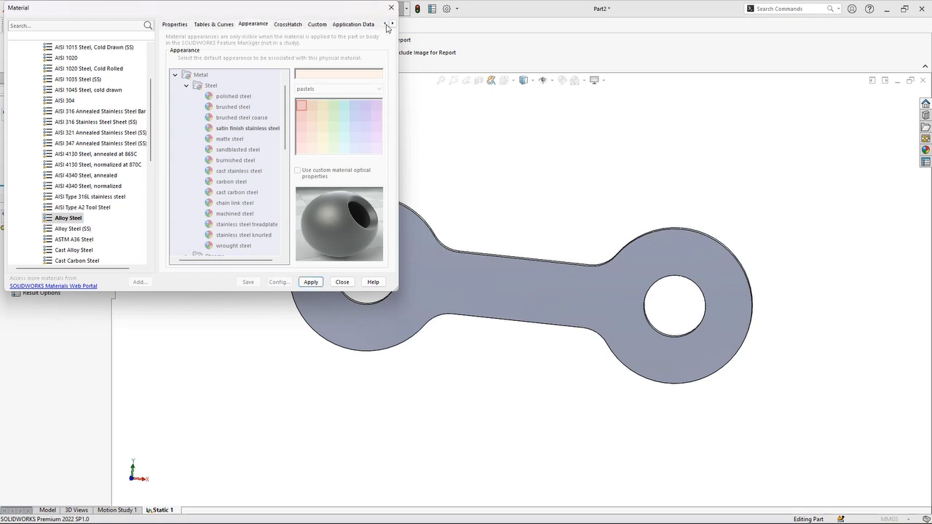
pyautogui.click(177, 25)
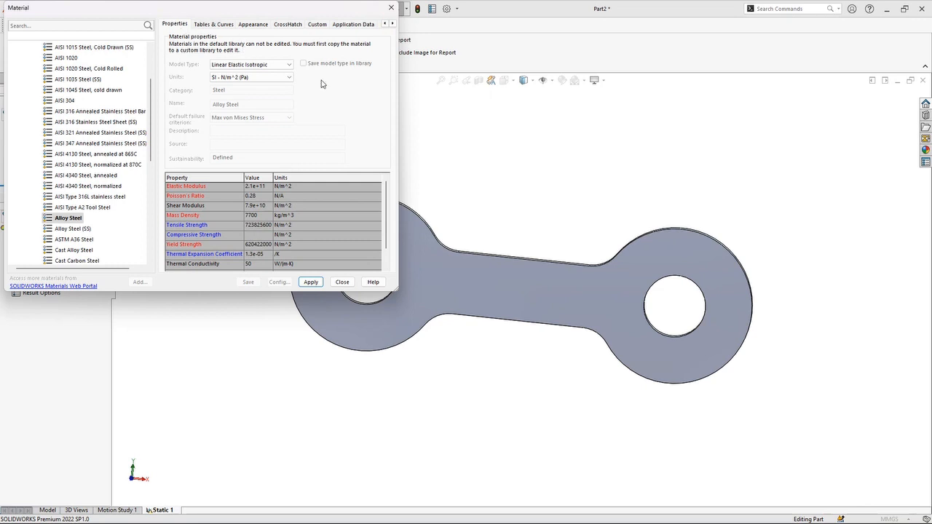
pyautogui.click(74, 220)
pyautogui.click(74, 221)
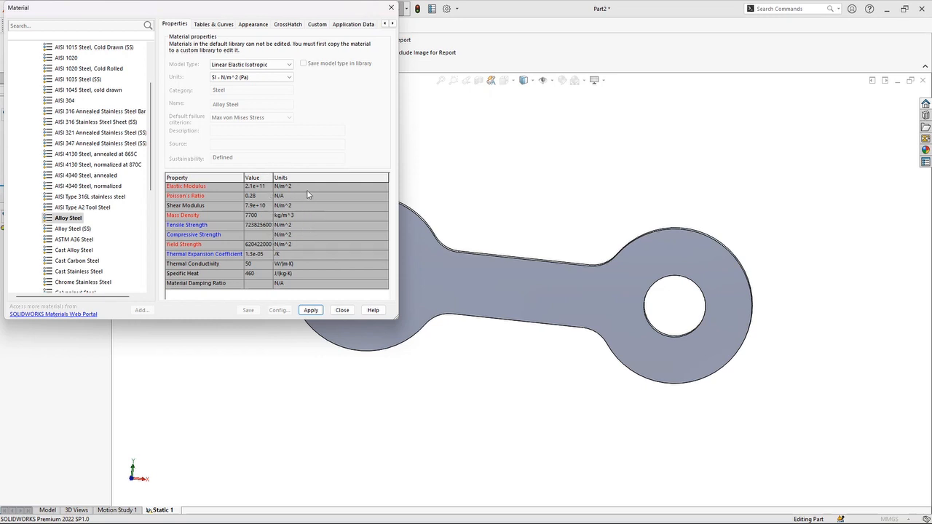
# Show the material properties in SI - N/mm^2 (MPa), and restore the units to SI - N/m^2 (Pa)
pyautogui.click(288, 77)
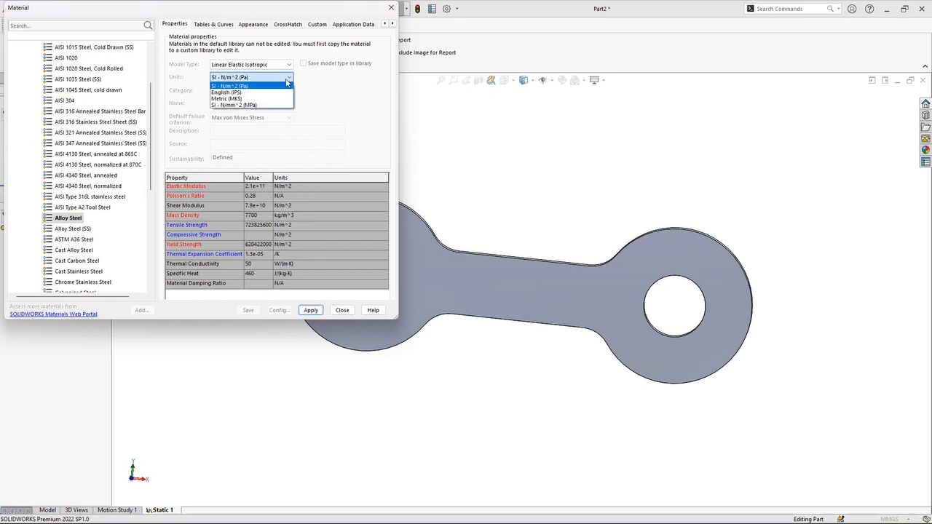
pyautogui.click(252, 106)
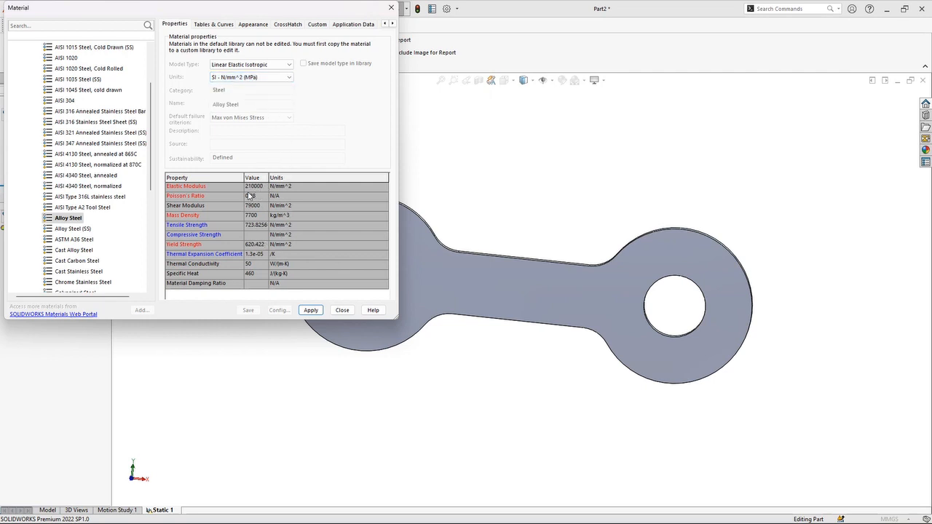
pyautogui.click(280, 78)
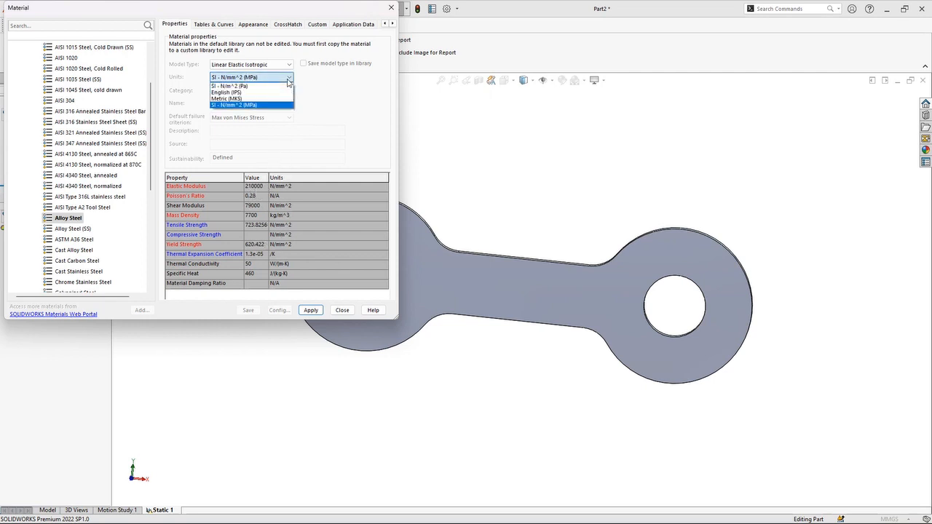
pyautogui.click(281, 87)
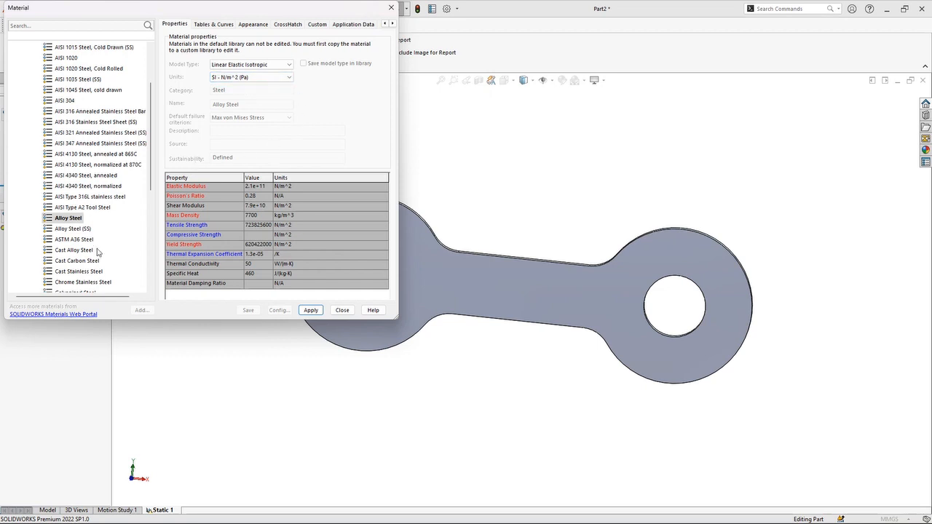
# Apply Alloy Steel to the part and finish the material assignment
pyautogui.click(311, 311)
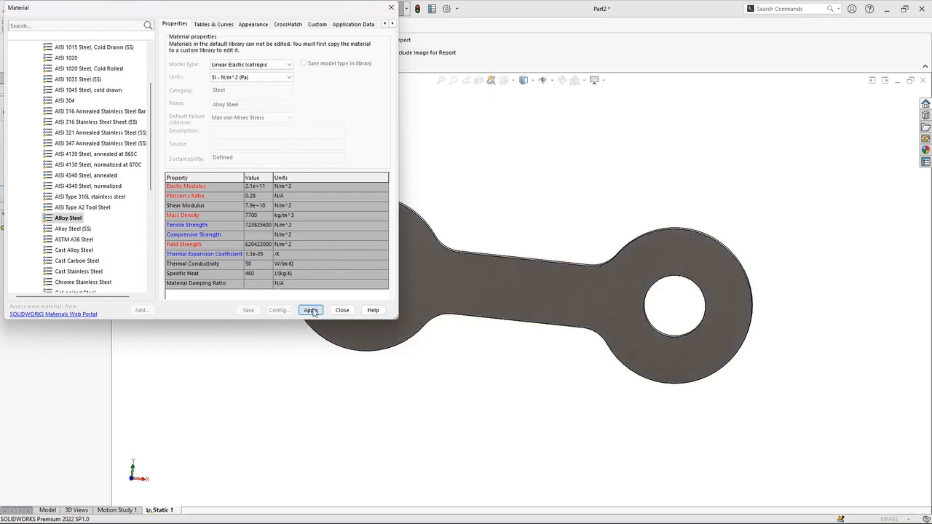
pyautogui.click(70, 220)
pyautogui.click(312, 311)
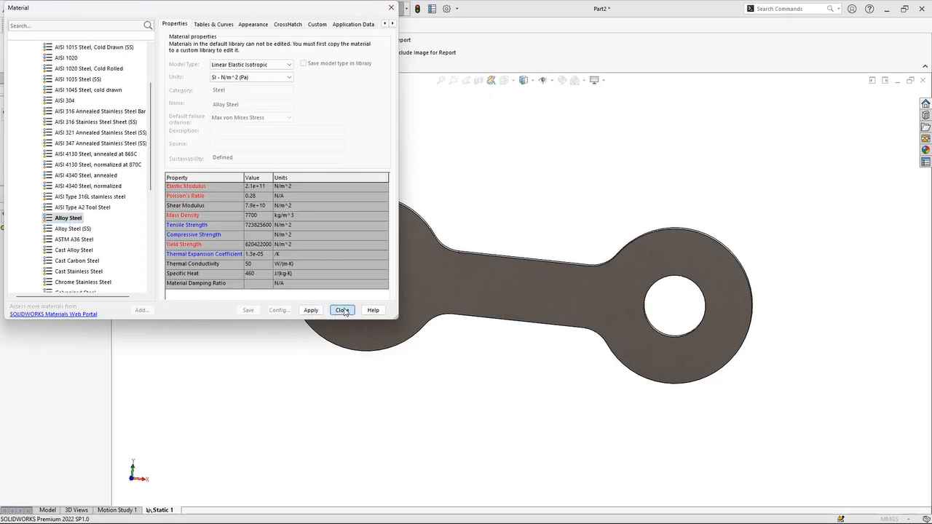
pyautogui.click(342, 310)
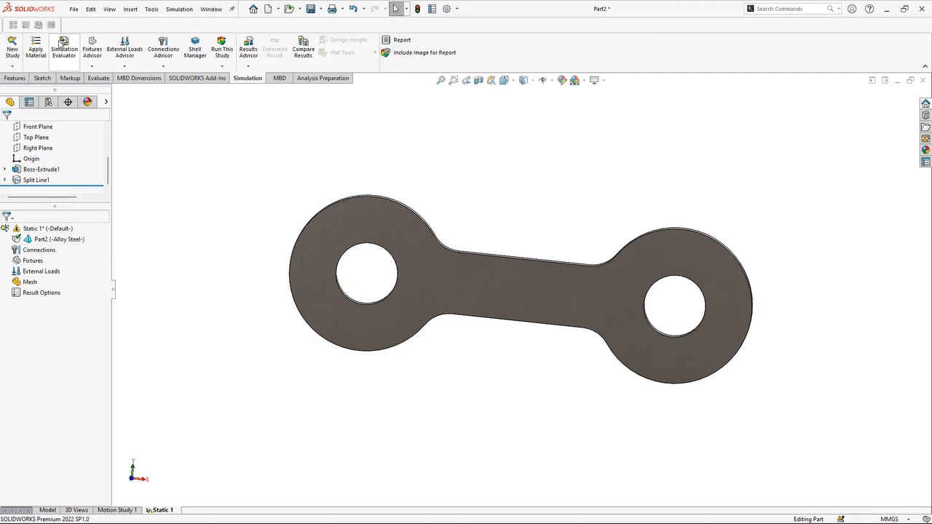
pyautogui.click(94, 67)
pyautogui.click(123, 67)
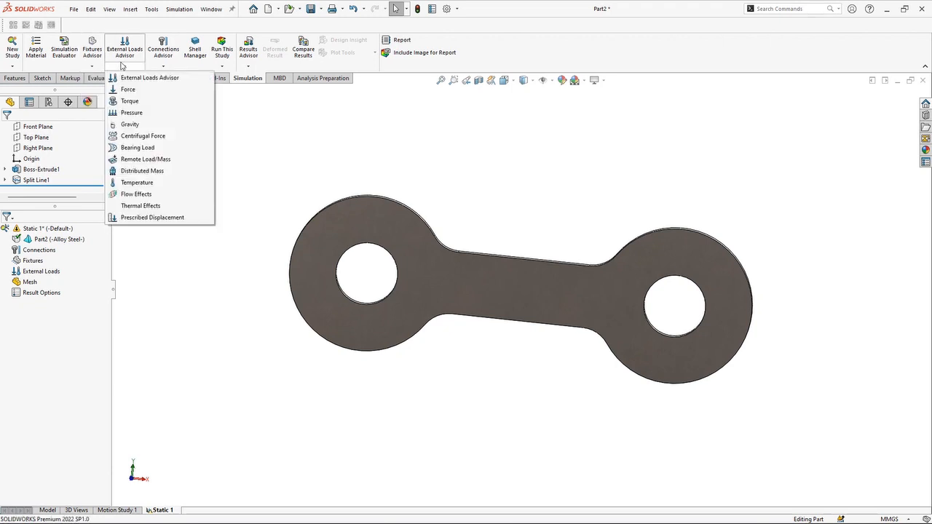
pyautogui.click(92, 67)
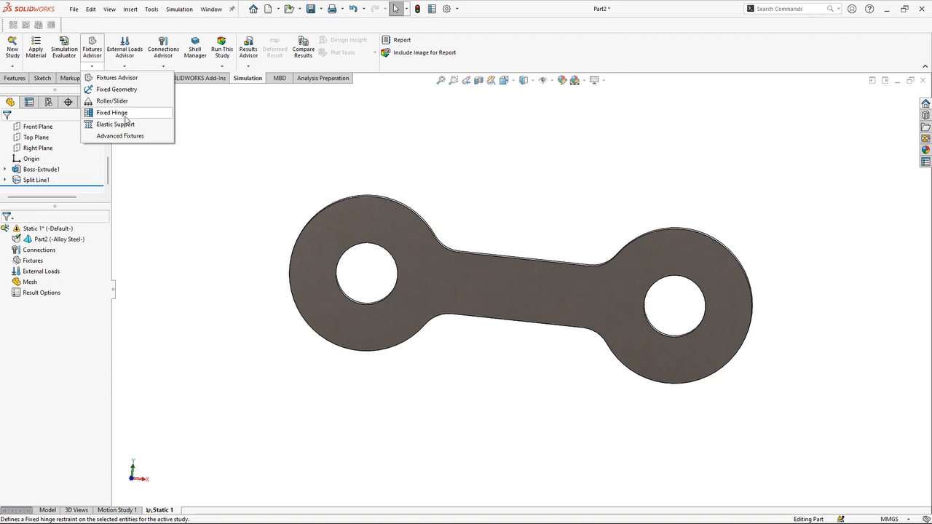
pyautogui.click(135, 66)
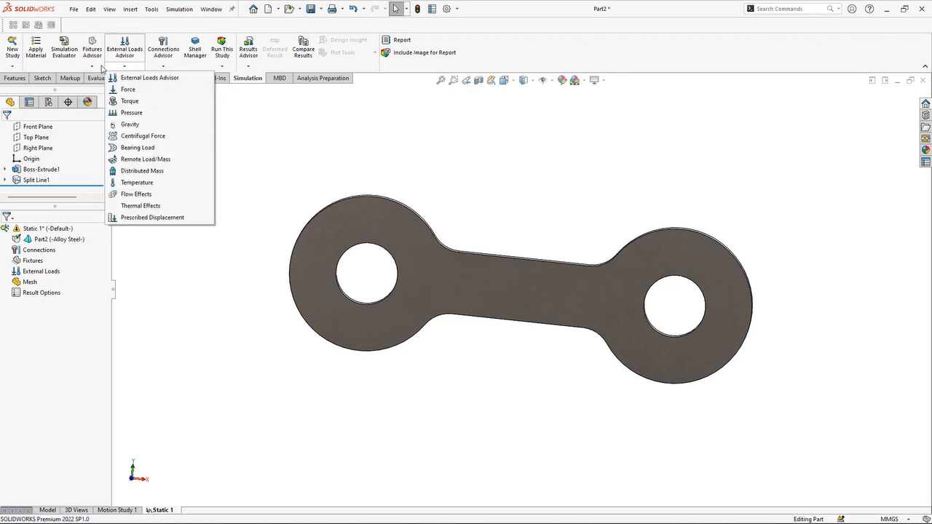
# Add a Fixed Geometry fixture to the split outer end face of the link's right-hand eye
pyautogui.click(95, 68)
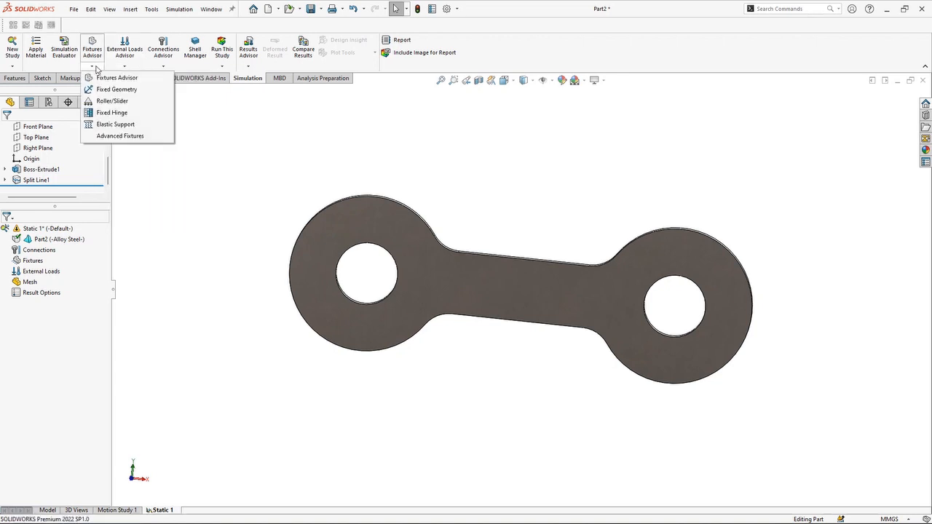
pyautogui.click(102, 89)
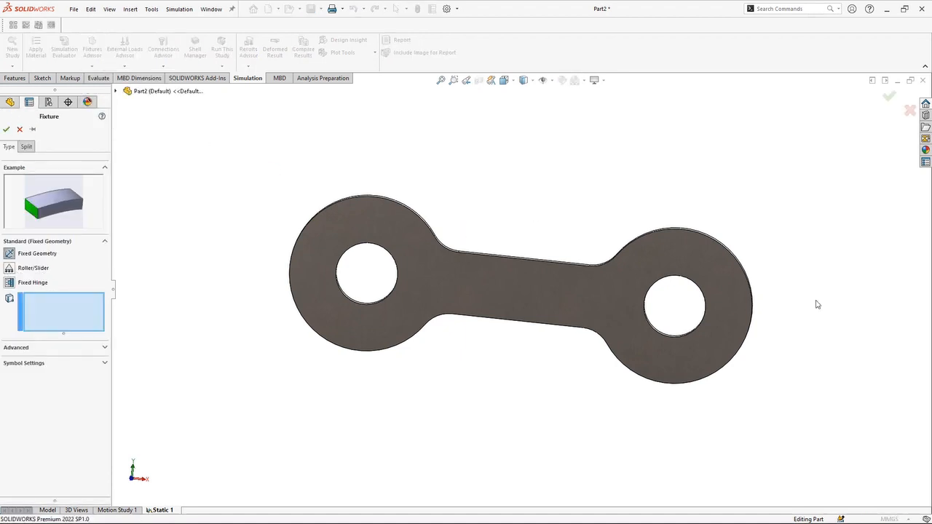
pyautogui.moveTo(828, 308); pyautogui.dragTo(713, 311, button='middle')
pyautogui.click(688, 312)
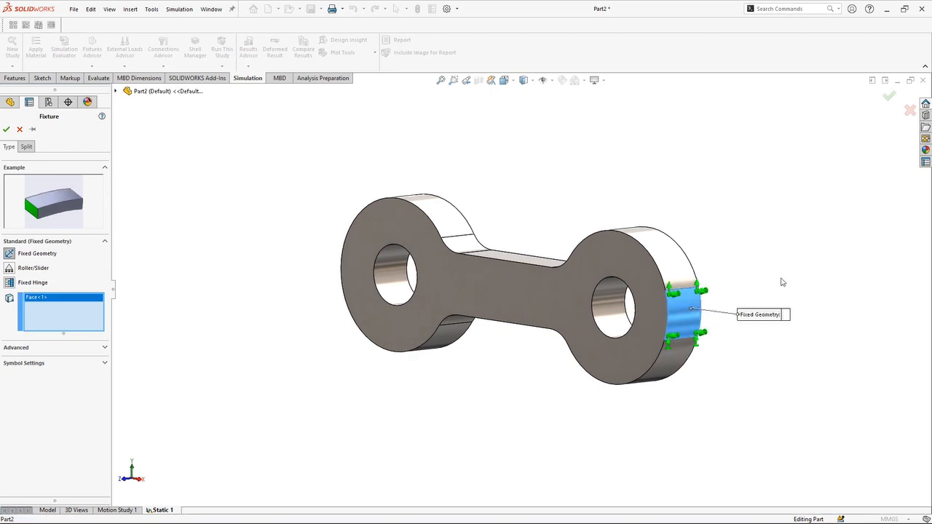
pyautogui.moveTo(785, 262); pyautogui.dragTo(845, 235, button='middle')
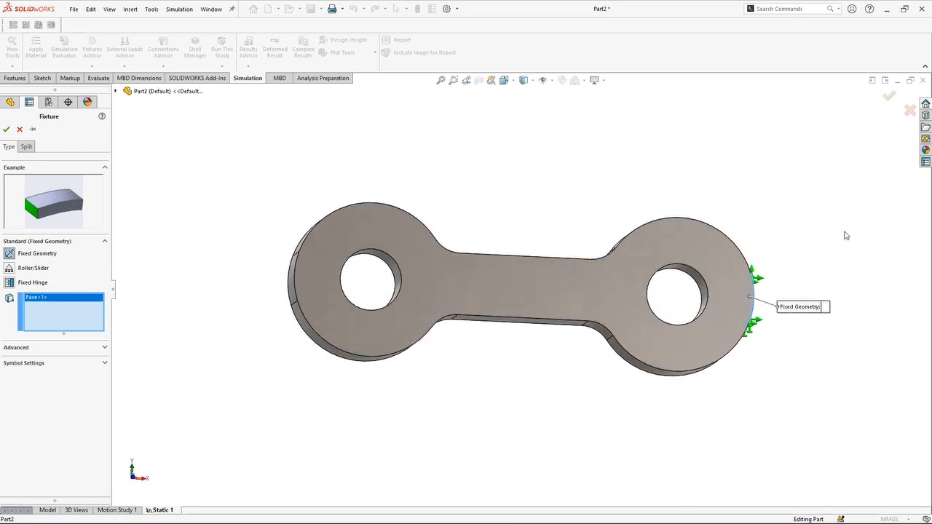
pyautogui.click(5, 129)
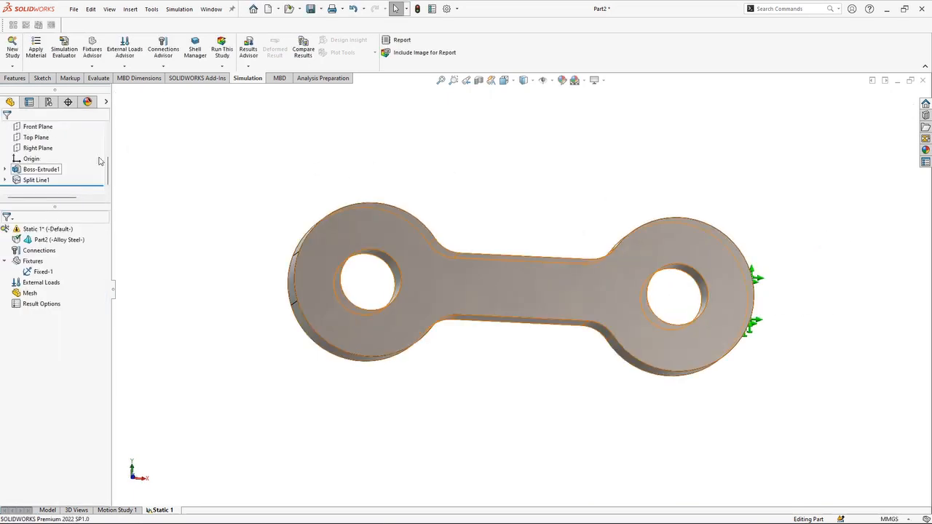
# Add a reversed normal force of 30000 N to the split outer end face of the left-hand eye, pulling outward
pyautogui.click(125, 68)
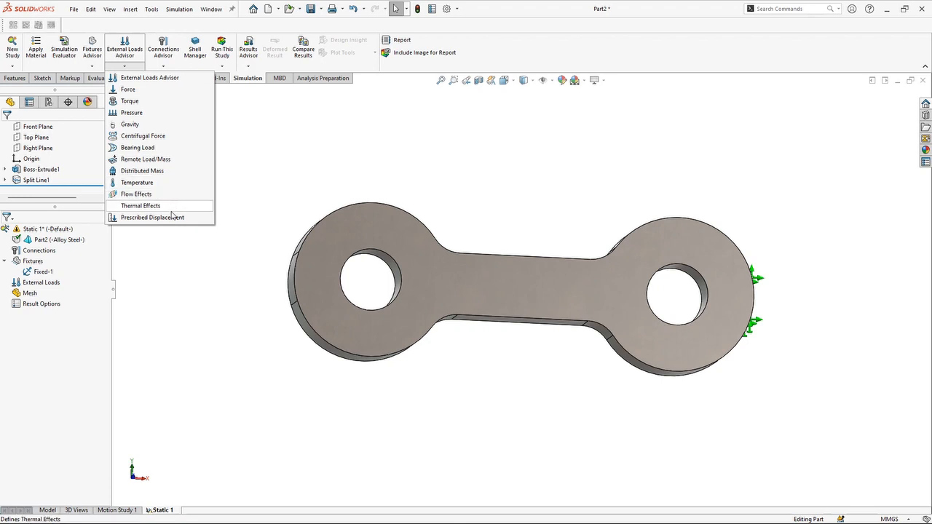
pyautogui.click(161, 95)
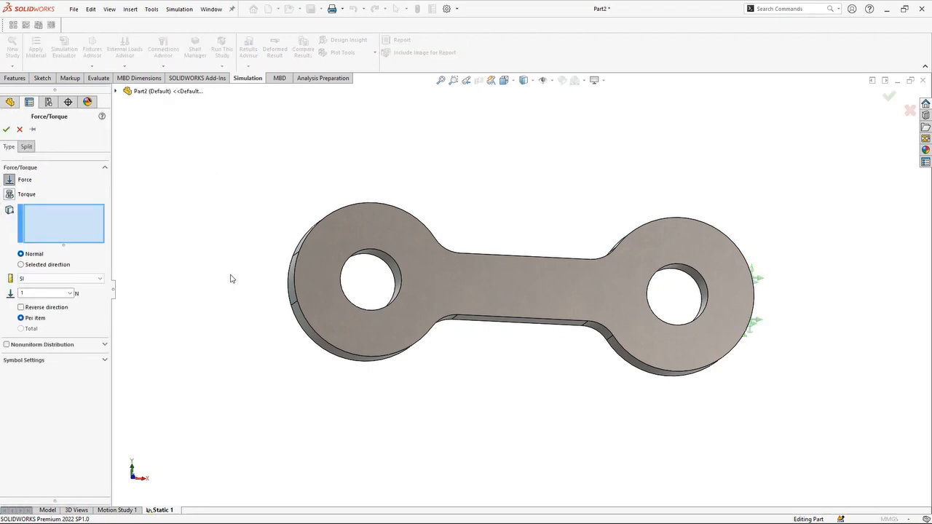
pyautogui.moveTo(231, 278); pyautogui.dragTo(252, 276, button='middle')
pyautogui.click(313, 285)
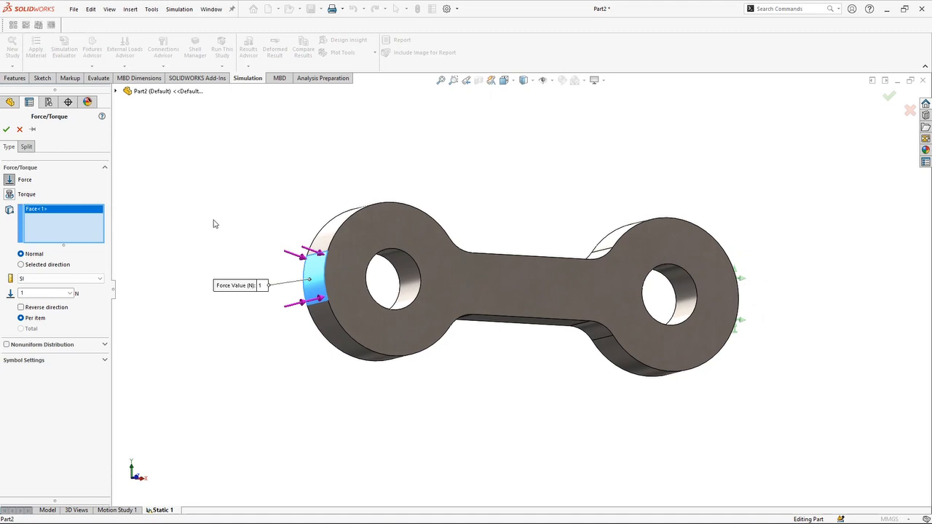
pyautogui.click(21, 307)
pyautogui.click(34, 295)
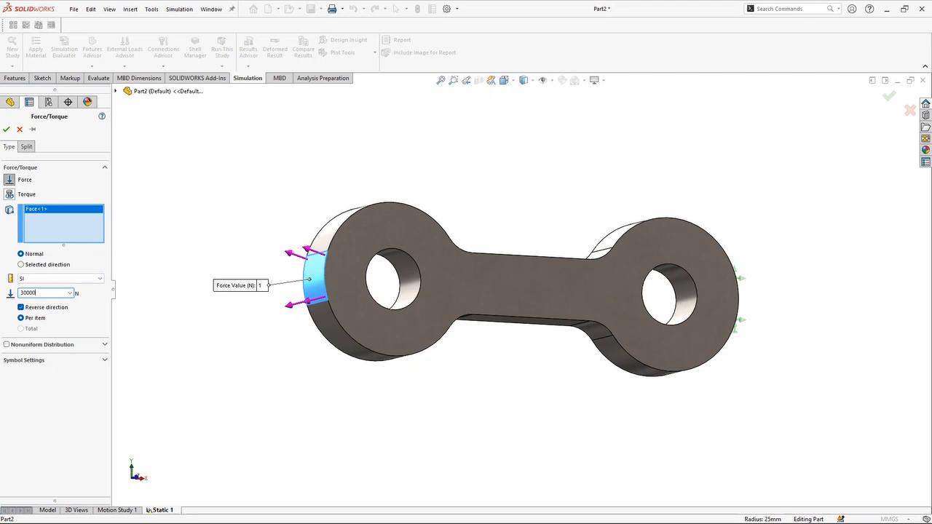
pyautogui.click(6, 130)
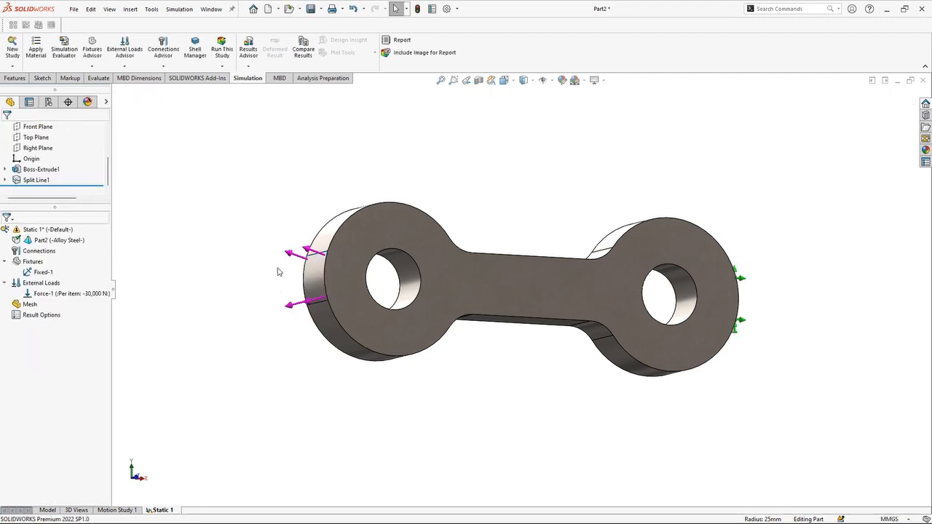
# Create the study's mesh on the link with a slightly coarser mesh density
pyautogui.moveTo(279, 270); pyautogui.dragTo(245, 275, button='middle')
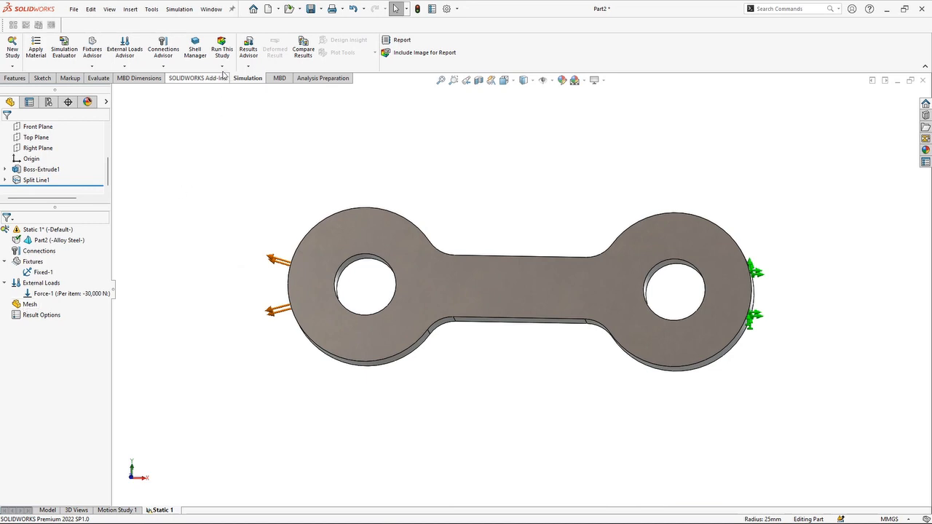
pyautogui.click(24, 304)
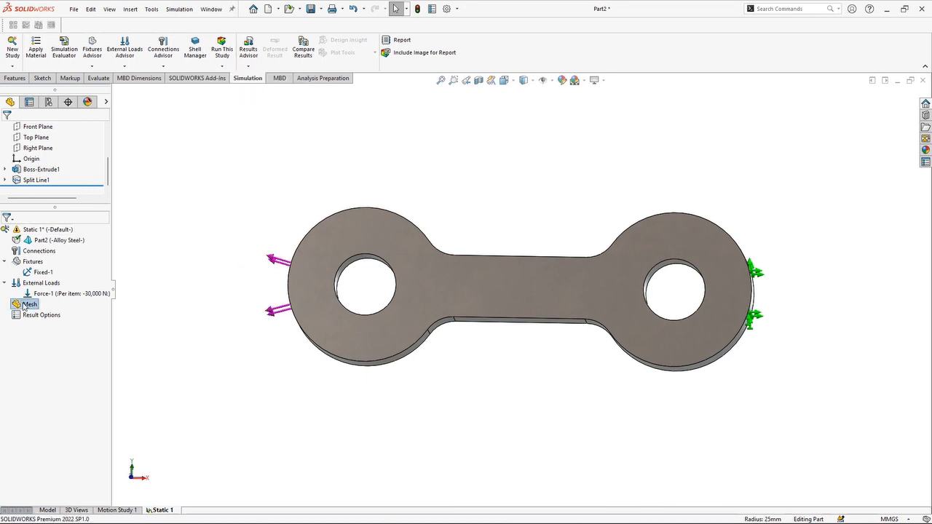
pyautogui.rightClick(24, 305)
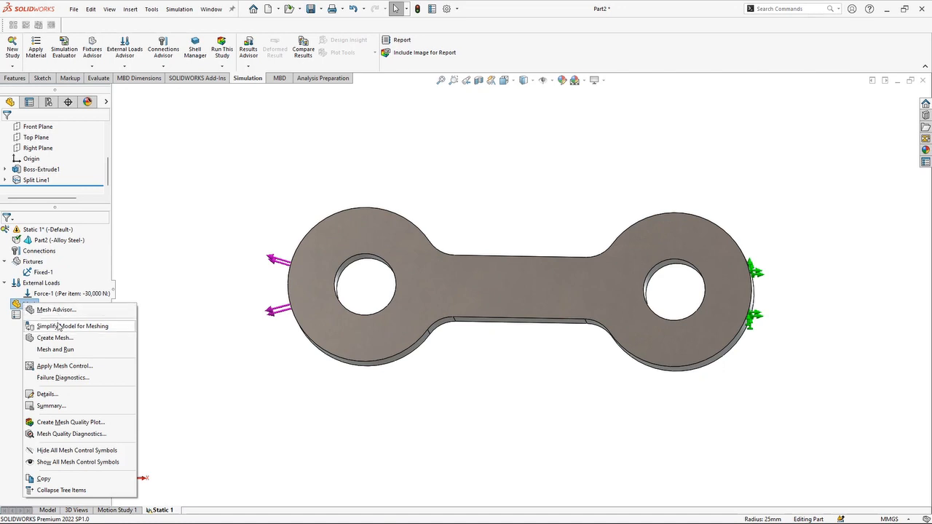
pyautogui.click(55, 338)
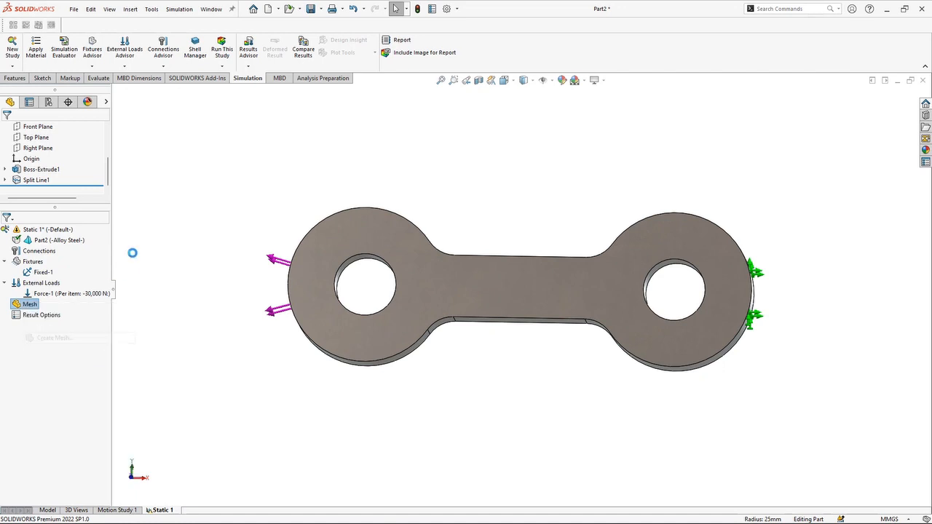
pyautogui.moveTo(61, 180); pyautogui.dragTo(42, 180)
pyautogui.click(7, 129)
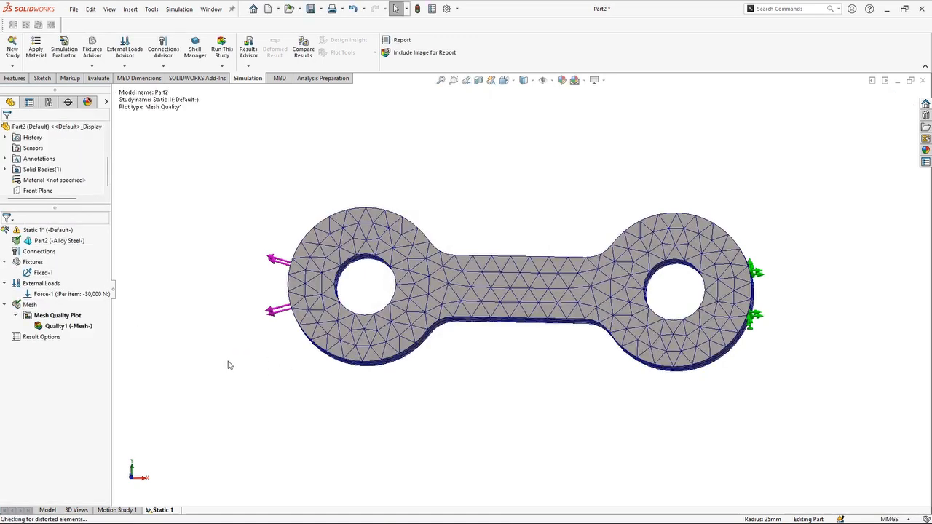
# Inspect the meshed link and run the static study to compute its stress, displacement and strain results
pyautogui.moveTo(244, 219); pyautogui.dragTo(283, 239, button='middle')
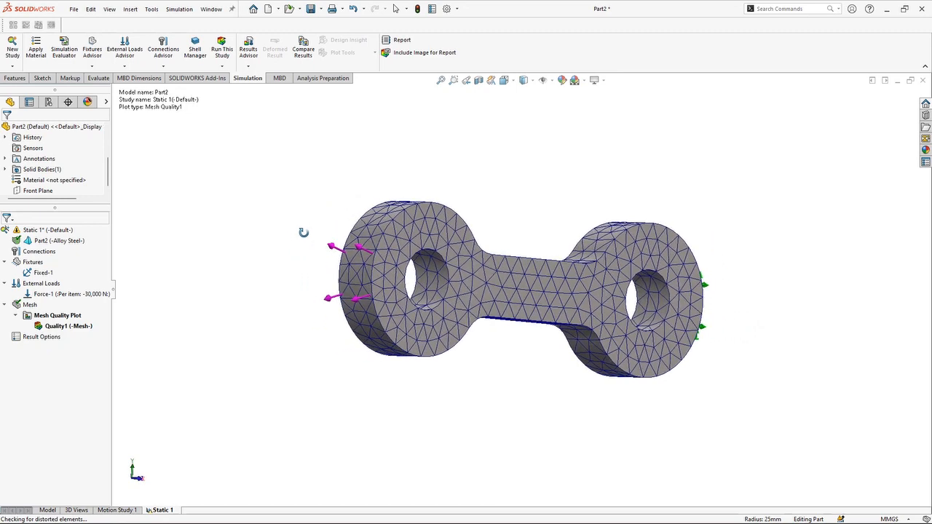
pyautogui.moveTo(254, 237); pyautogui.dragTo(260, 234, button='middle')
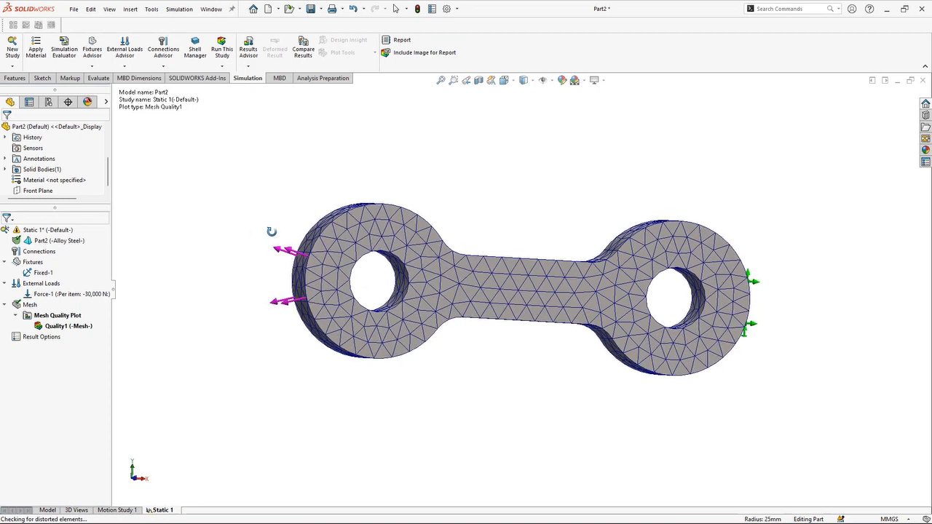
pyautogui.moveTo(271, 232); pyautogui.dragTo(284, 229, button='middle')
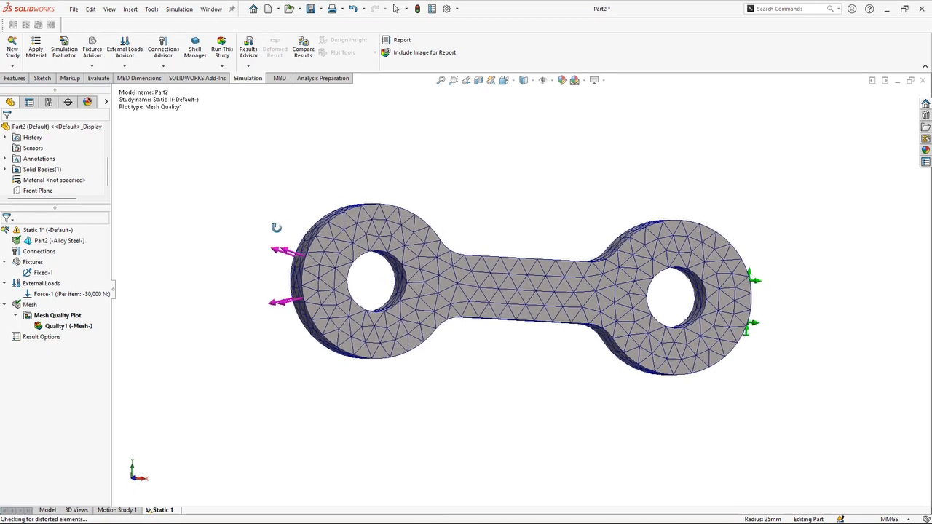
pyautogui.moveTo(308, 224)
pyautogui.mouseDown(button='middle')
pyautogui.moveTo(256, 238)
pyautogui.moveTo(292, 232)
pyautogui.mouseUp(button='middle')
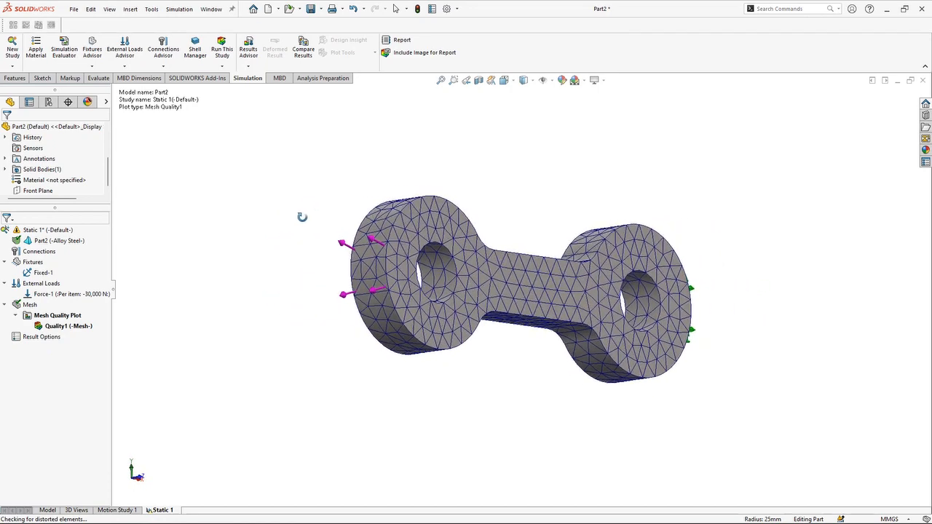
pyautogui.moveTo(262, 230); pyautogui.dragTo(277, 206, button='middle')
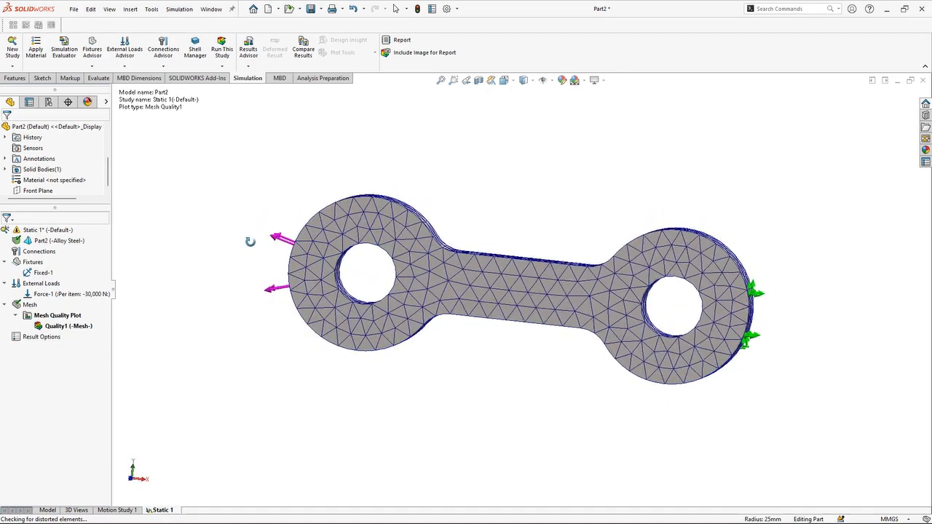
pyautogui.moveTo(262, 250); pyautogui.dragTo(266, 256, button='middle')
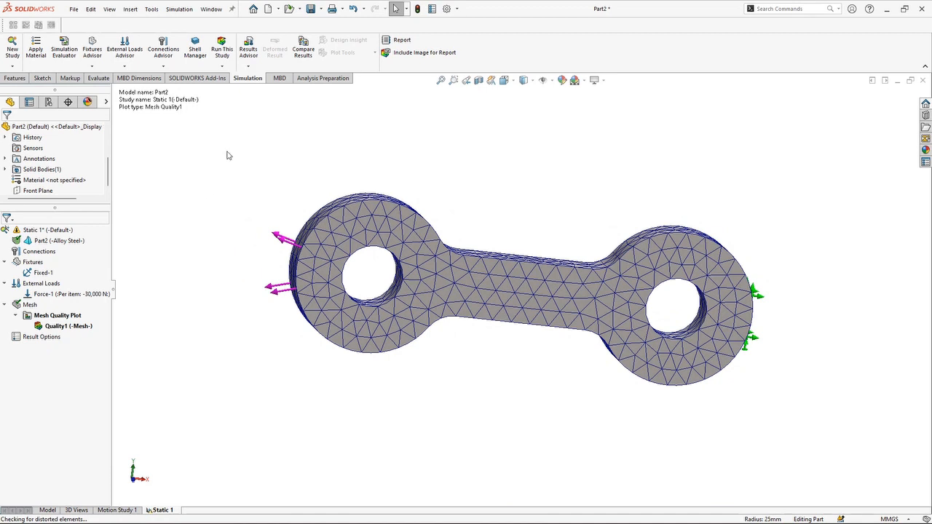
pyautogui.click(222, 53)
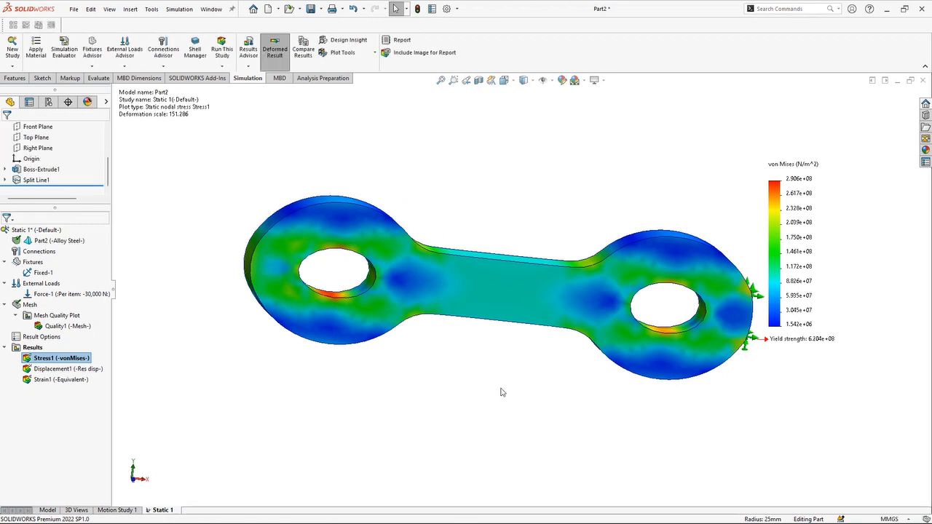
# Inspect the deformed link under von Mises stress and display its resultant displacement plot
pyautogui.moveTo(515, 386); pyautogui.dragTo(489, 379, button='middle')
pyautogui.press('Escape')
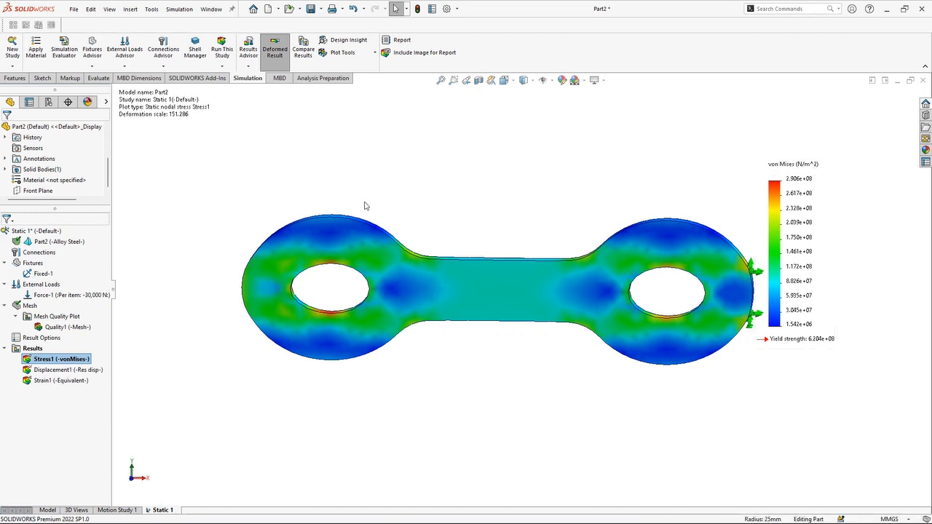
pyautogui.click(62, 371)
pyautogui.doubleClick(63, 373)
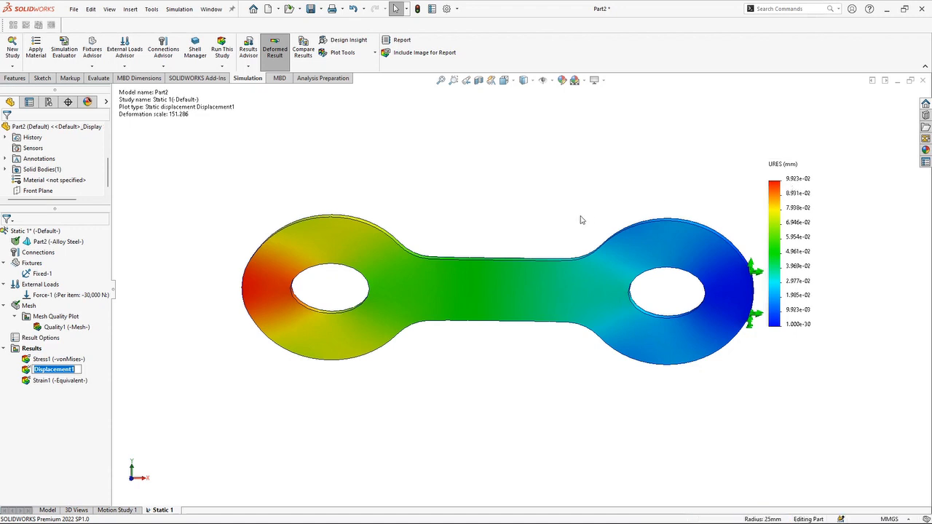
# Define the stress plot as von Mises stress in N/m^2 units with the automatic deformed shape scale
pyautogui.click(37, 359)
pyautogui.rightClick(37, 360)
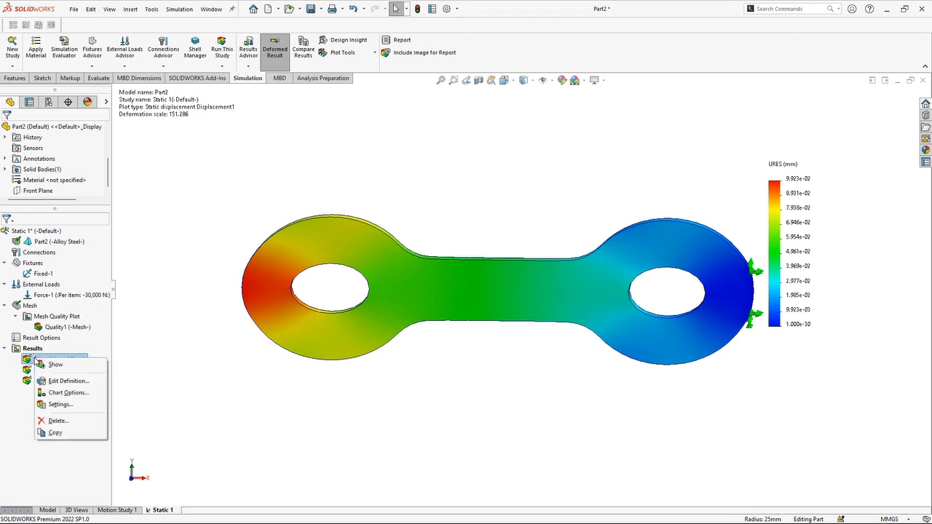
pyautogui.click(68, 381)
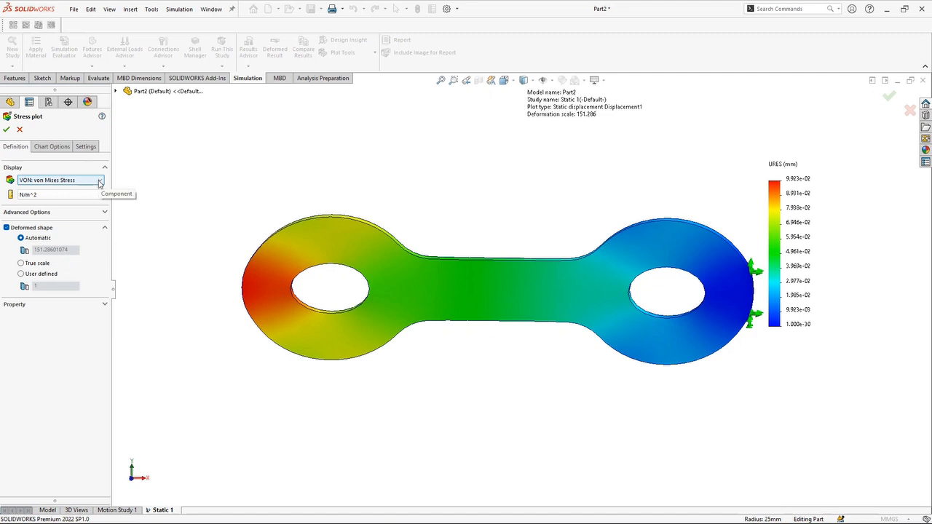
pyautogui.click(99, 182)
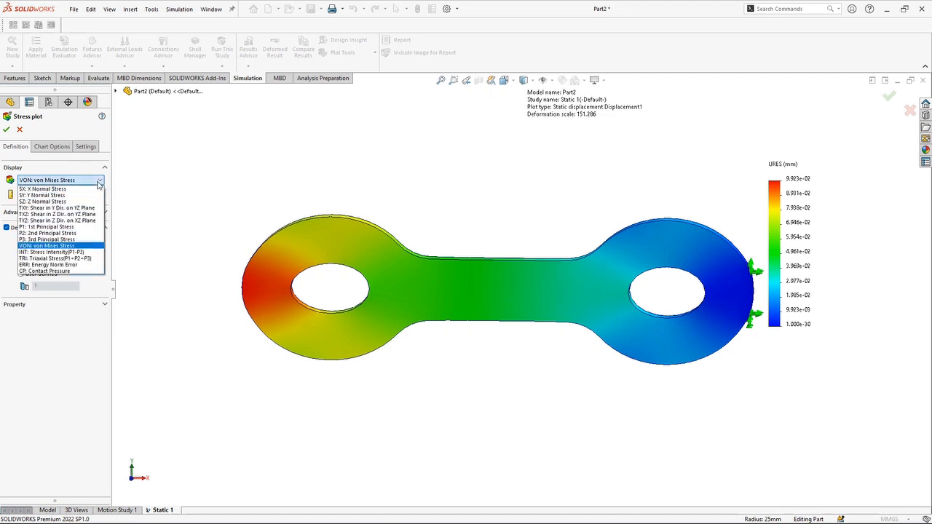
pyautogui.click(86, 247)
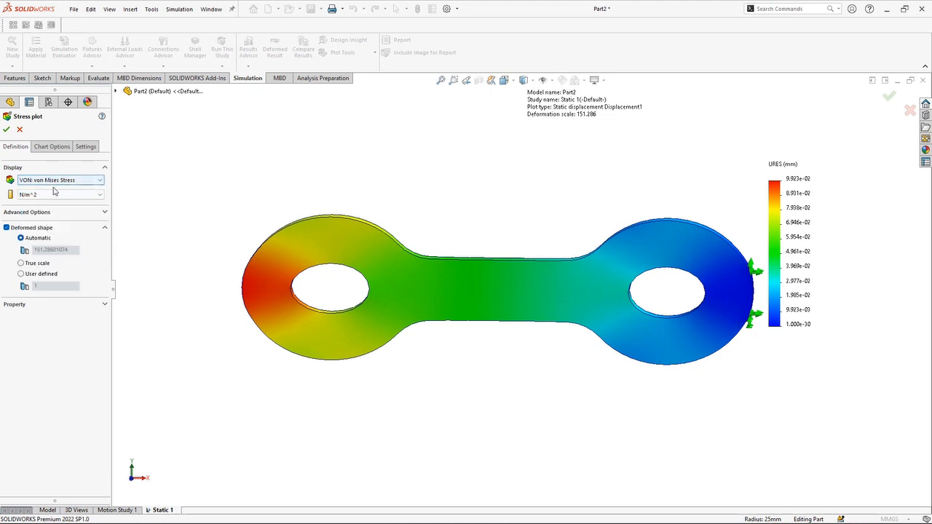
pyautogui.click(67, 195)
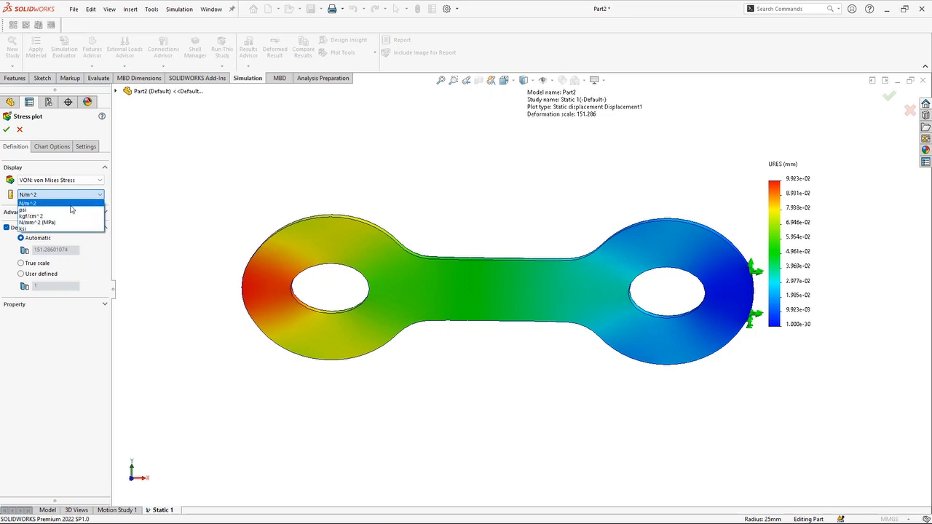
pyautogui.click(70, 205)
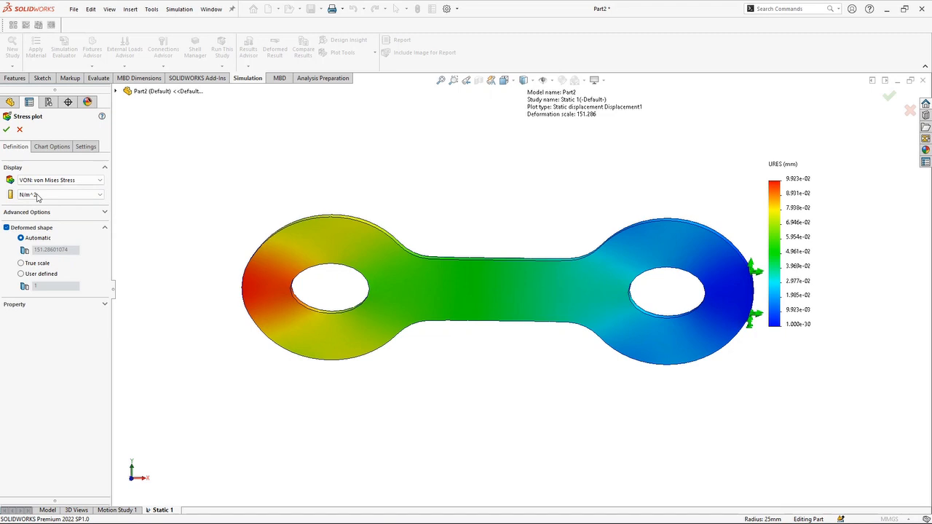
pyautogui.click(6, 130)
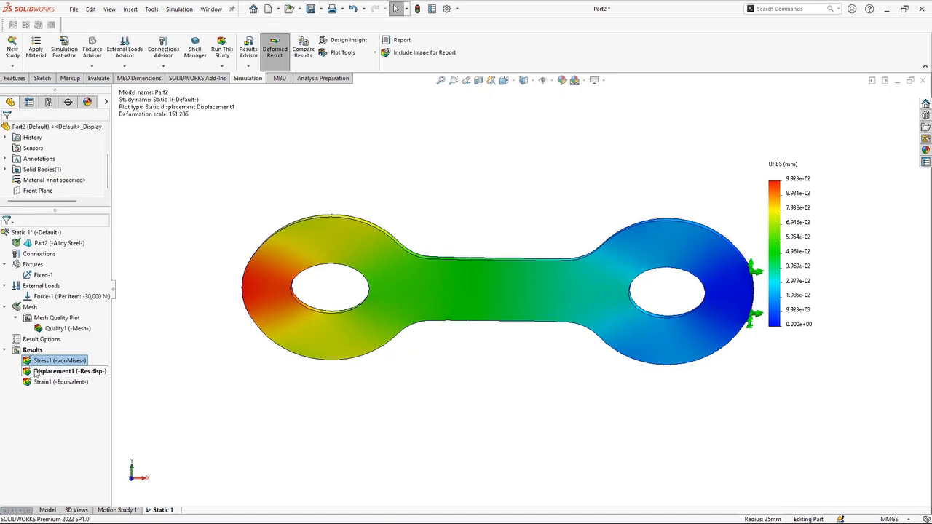
# Move the displacement plot's legend to the predefined position at 10% horizontally and 25% vertically, keeping continuous fringes
pyautogui.rightClick(34, 373)
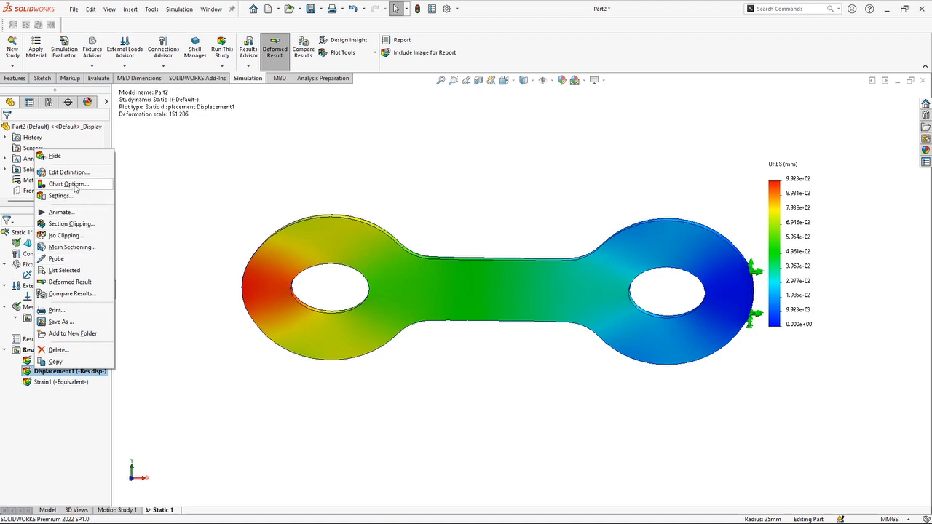
pyautogui.click(157, 397)
pyautogui.rightClick(28, 374)
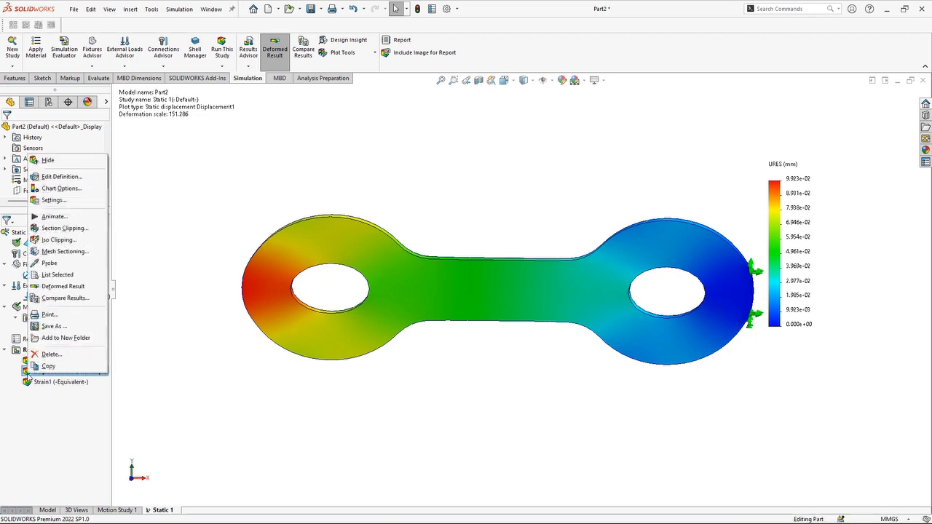
pyautogui.click(79, 190)
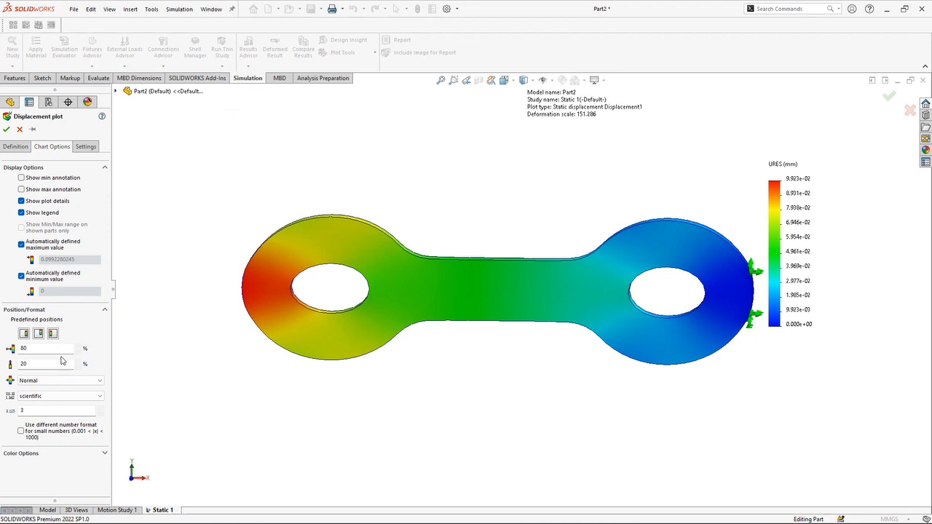
pyautogui.click(52, 334)
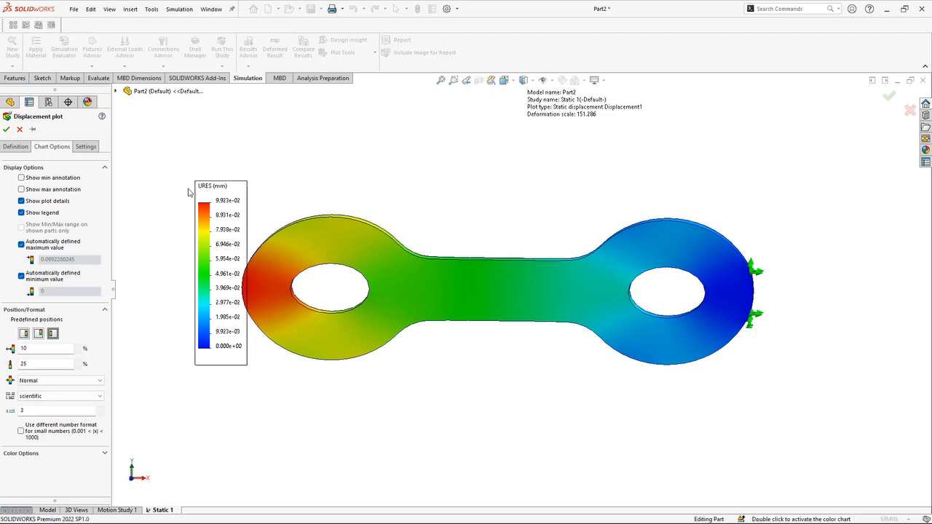
pyautogui.click(85, 148)
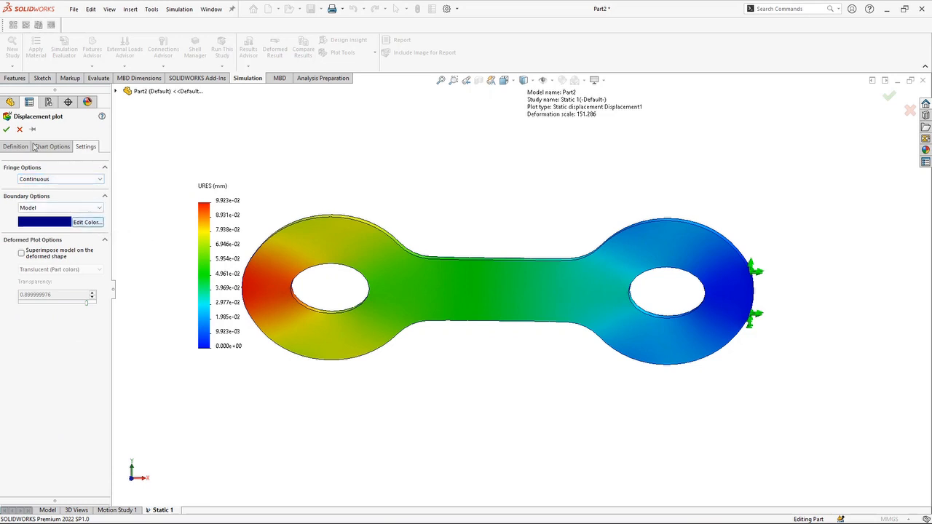
pyautogui.click(5, 129)
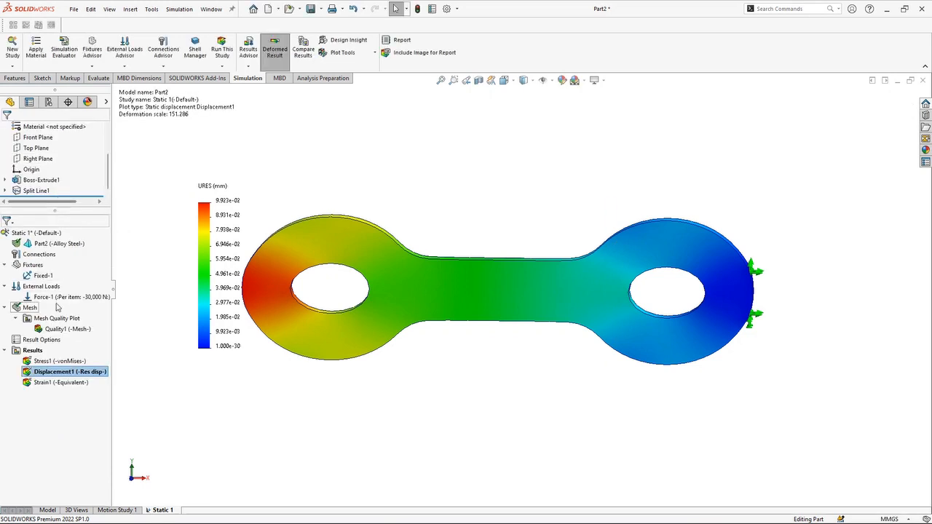
pyautogui.rightClick(40, 361)
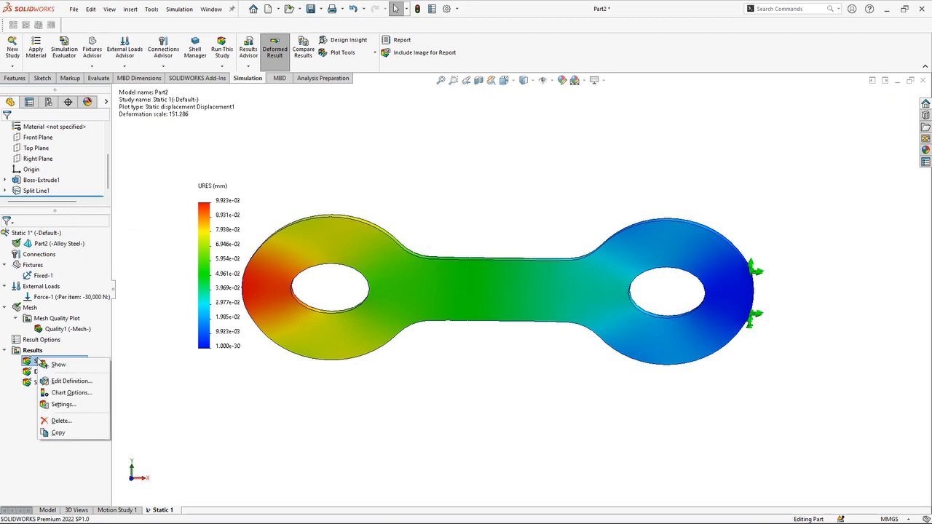
pyautogui.click(73, 404)
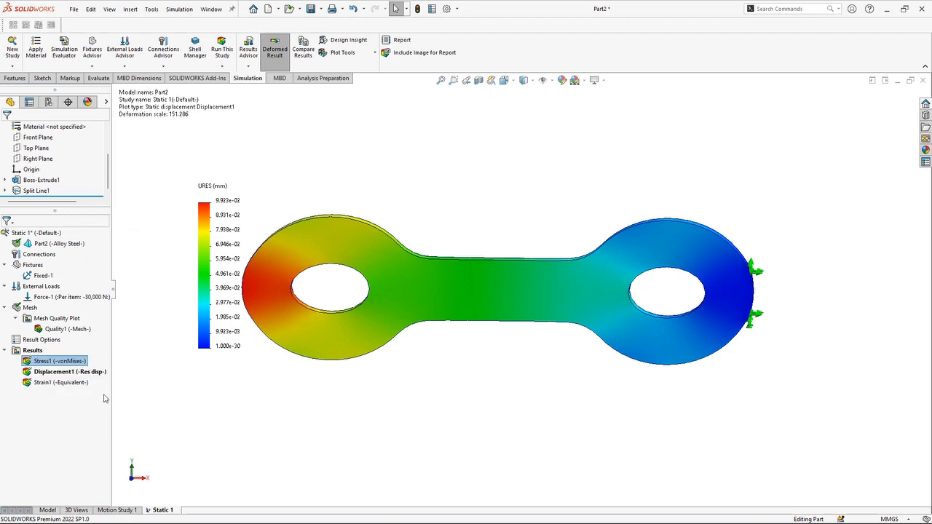
pyautogui.click(55, 148)
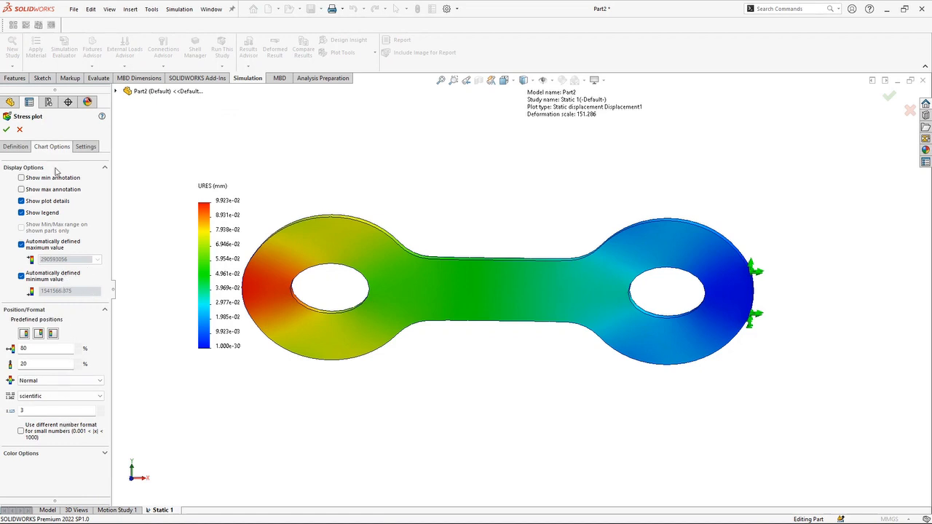
pyautogui.click(21, 130)
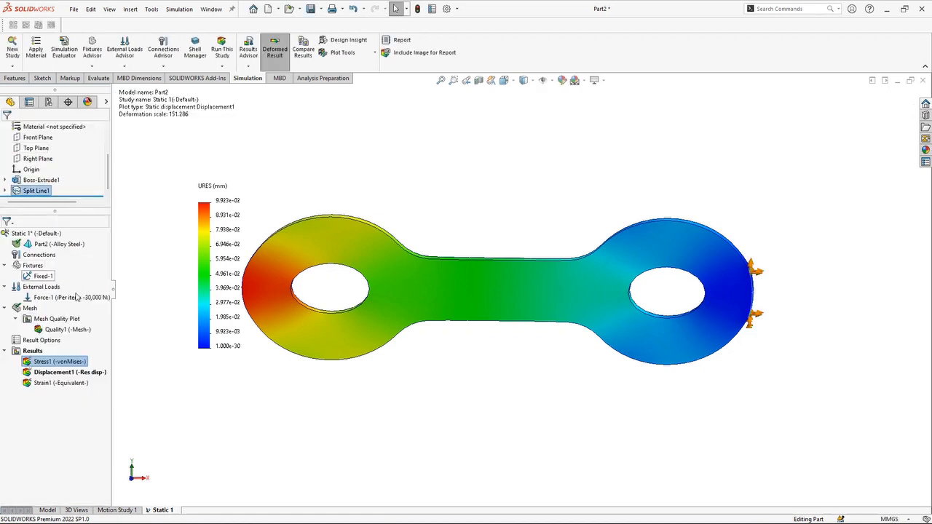
# Display the equivalent strain plot and inspect the link, and show the von Mises stress plot again
pyautogui.click(53, 384)
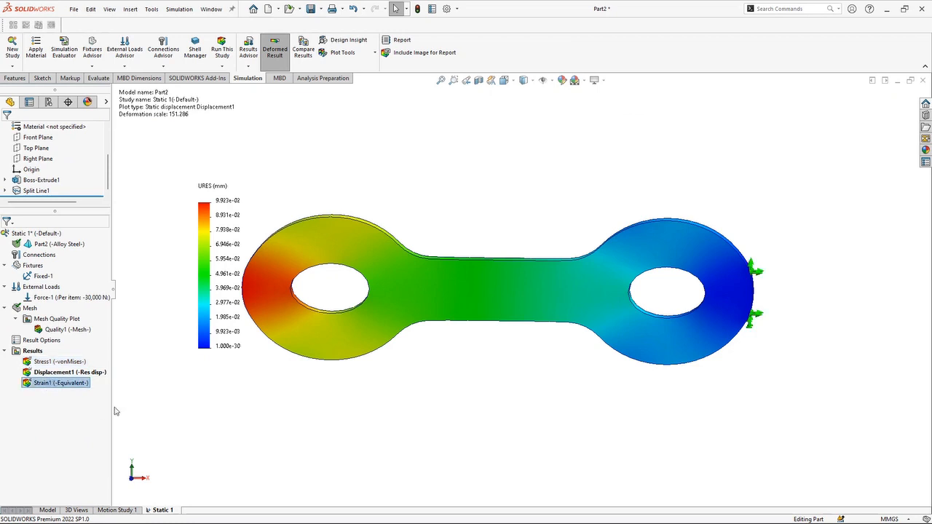
pyautogui.doubleClick(48, 384)
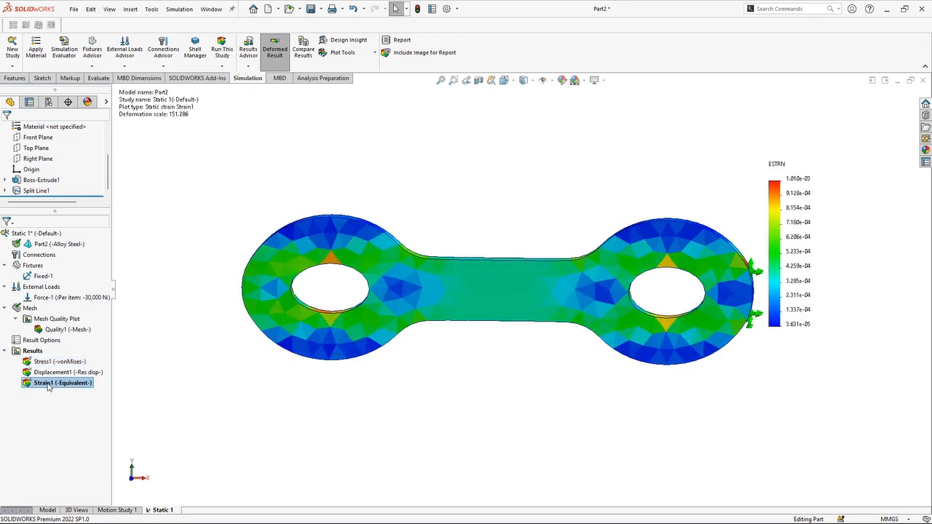
pyautogui.moveTo(464, 379)
pyautogui.mouseDown(button='middle')
pyautogui.moveTo(509, 364)
pyautogui.moveTo(483, 340)
pyautogui.moveTo(508, 387)
pyautogui.moveTo(466, 379)
pyautogui.moveTo(516, 382)
pyautogui.moveTo(485, 360)
pyautogui.moveTo(510, 335)
pyautogui.moveTo(500, 371)
pyautogui.moveTo(449, 375)
pyautogui.moveTo(442, 388)
pyautogui.moveTo(479, 377)
pyautogui.moveTo(483, 349)
pyautogui.moveTo(493, 376)
pyautogui.moveTo(469, 376)
pyautogui.moveTo(487, 381)
pyautogui.moveTo(483, 366)
pyautogui.moveTo(463, 379)
pyautogui.mouseUp(button='middle')
pyautogui.rightClick(68, 365)
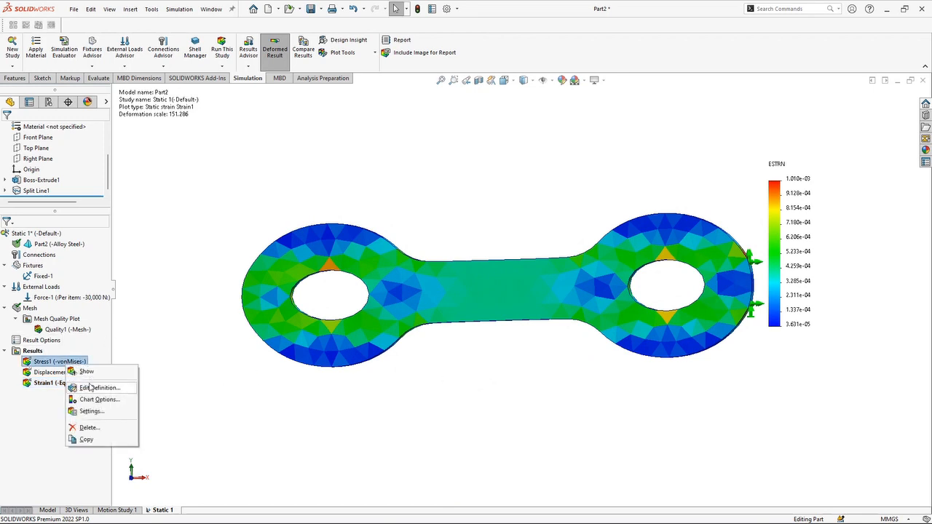
pyautogui.click(88, 372)
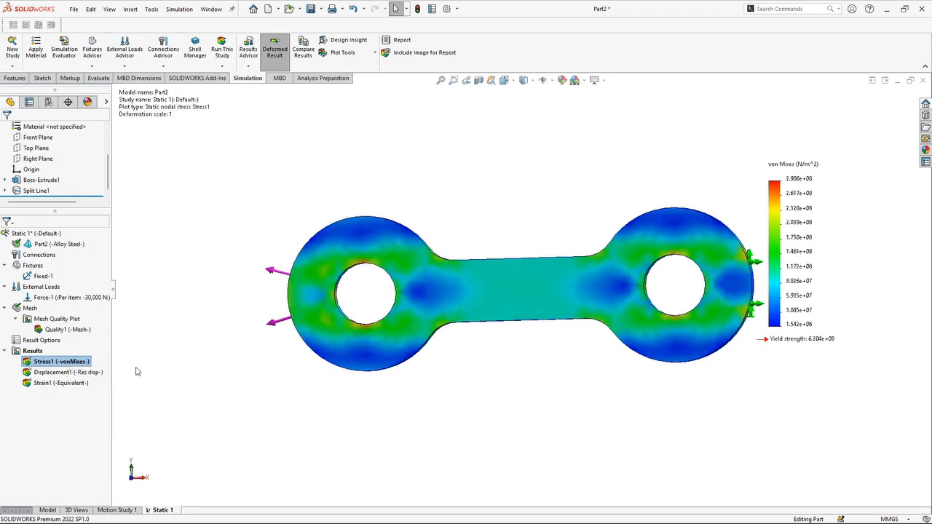
pyautogui.rightClick(57, 364)
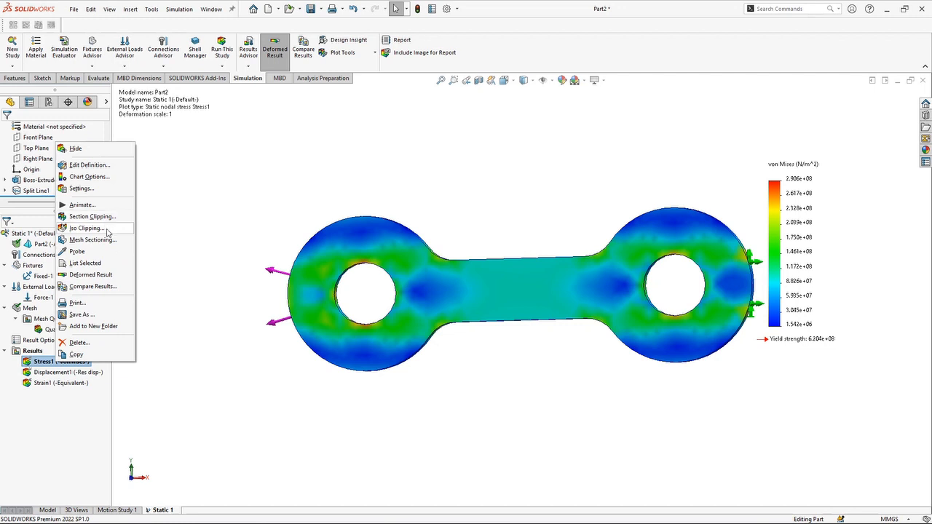
pyautogui.click(208, 345)
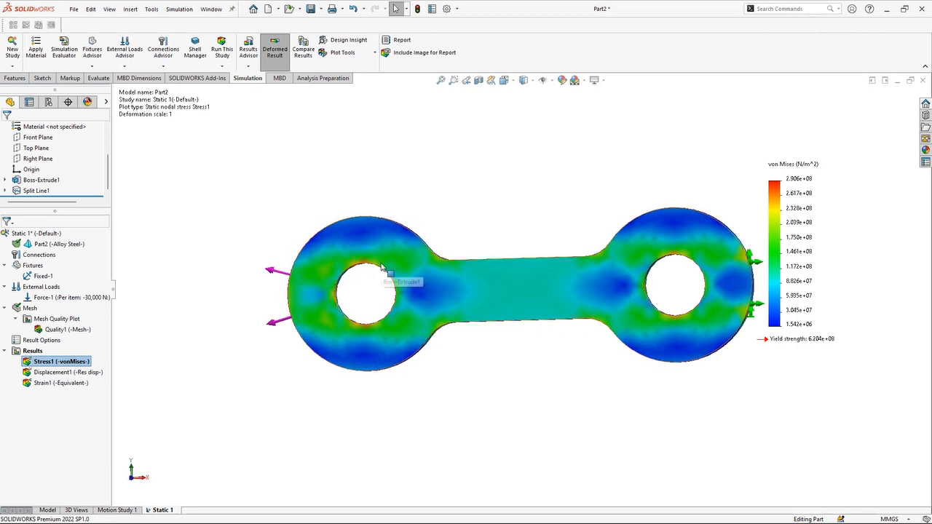
# Probe the von Mises stress at six locations around the hole of the link's left-hand eye
pyautogui.rightClick(28, 364)
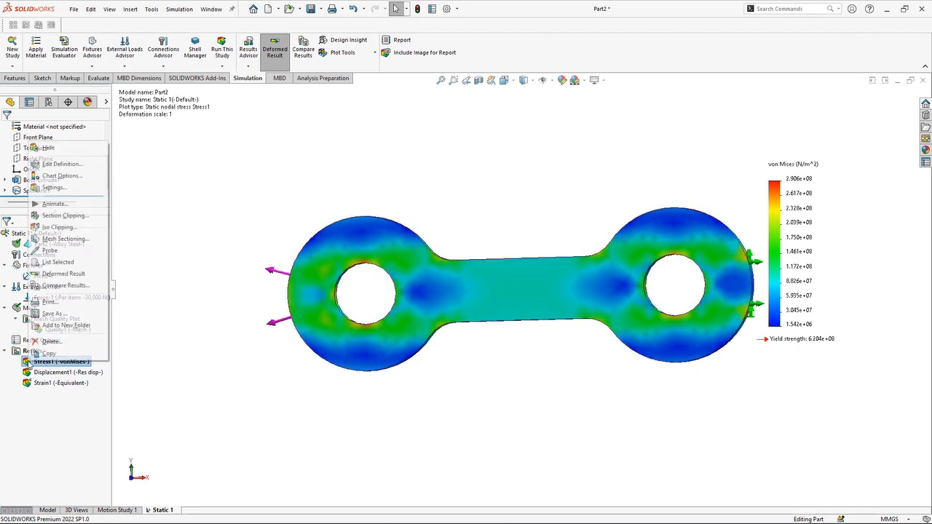
pyautogui.click(51, 250)
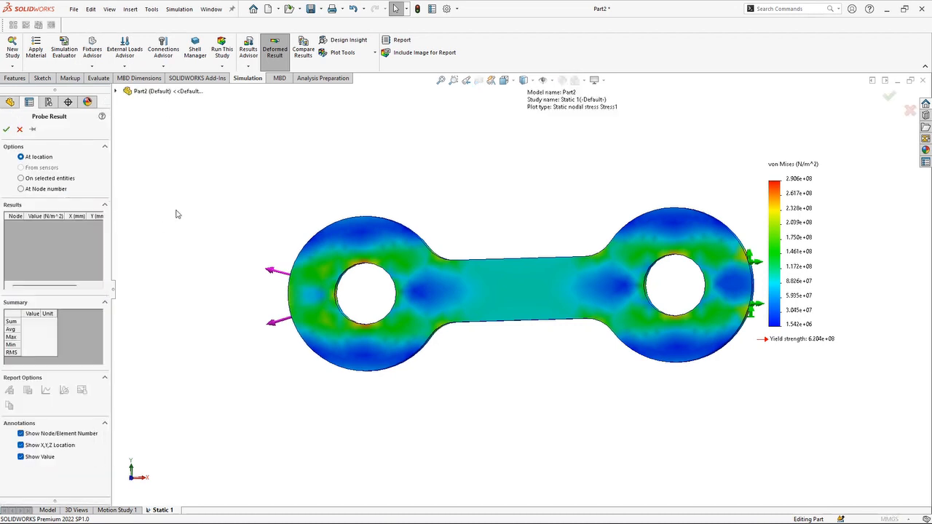
pyautogui.click(325, 245)
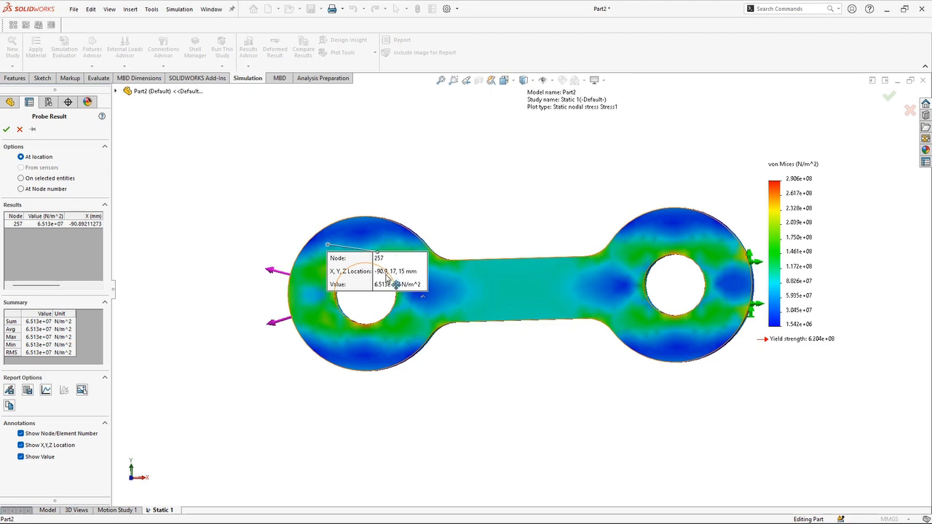
pyautogui.click(376, 225)
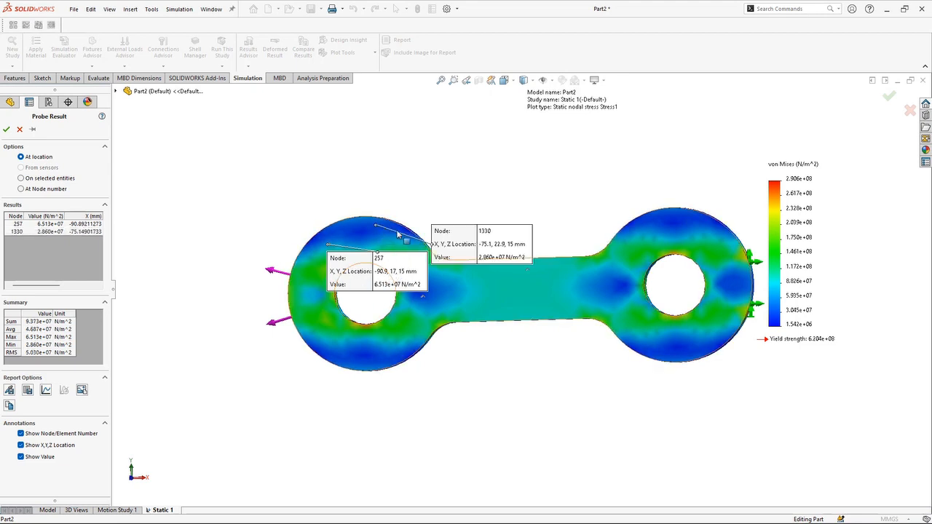
pyautogui.click(410, 354)
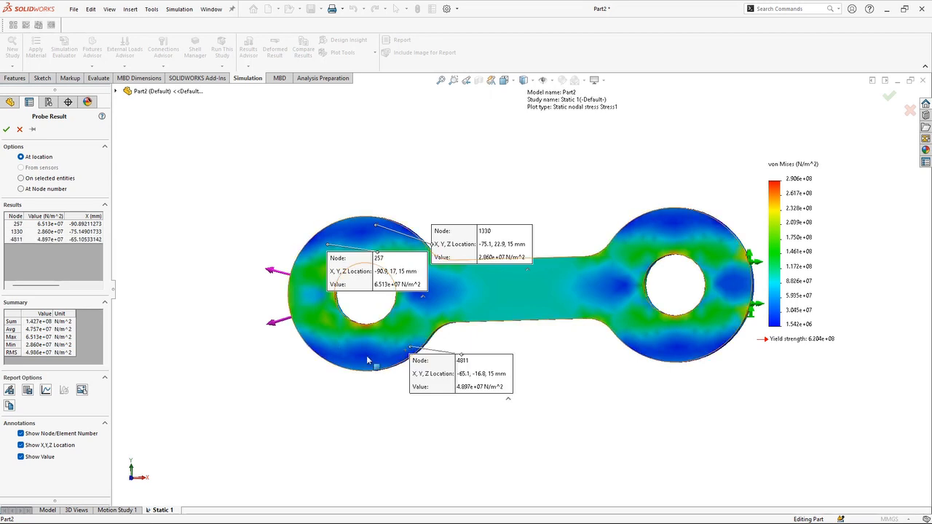
pyautogui.click(365, 356)
pyautogui.click(331, 343)
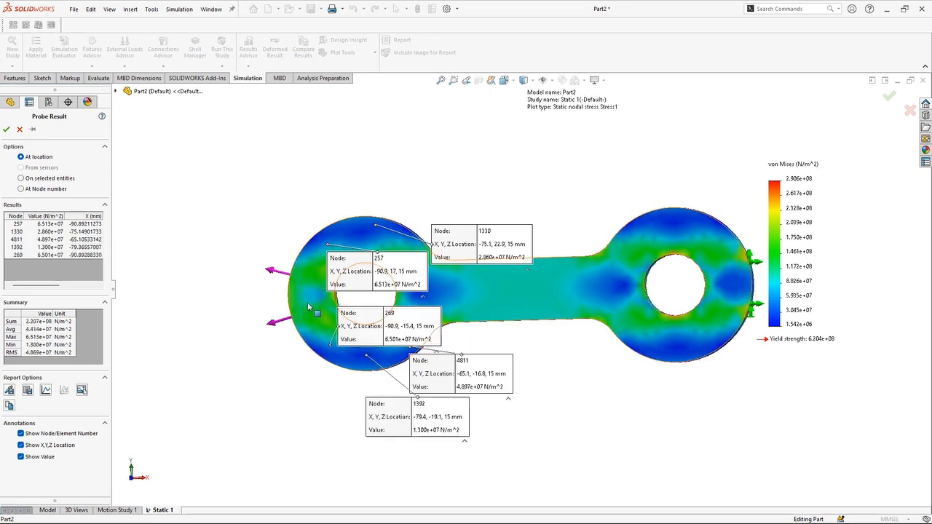
pyautogui.click(308, 308)
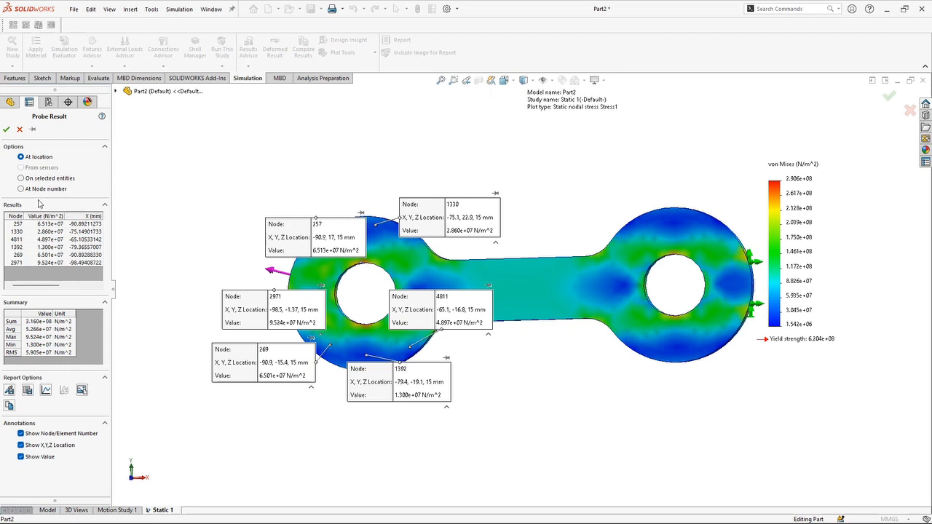
# Graph the probed stress values by node, and leave the probe without keeping its callouts
pyautogui.click(45, 391)
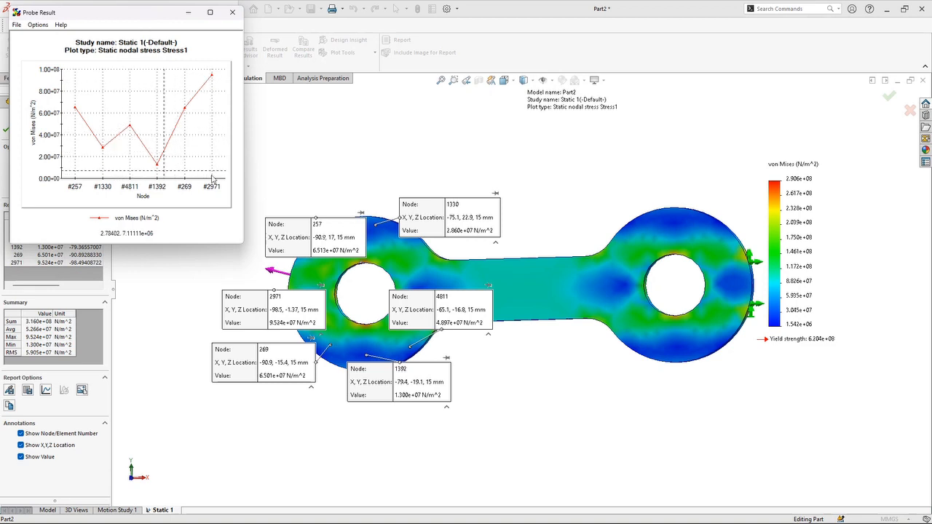
pyautogui.click(232, 13)
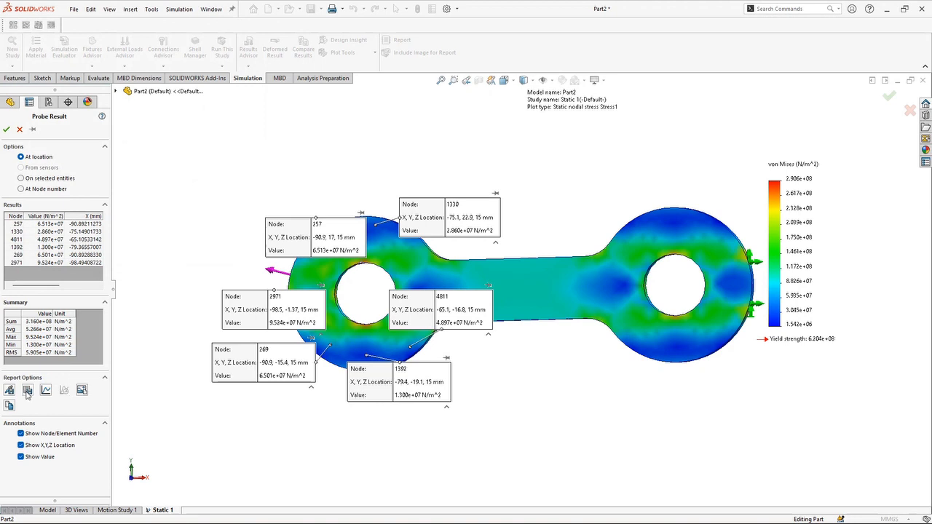
pyautogui.click(19, 129)
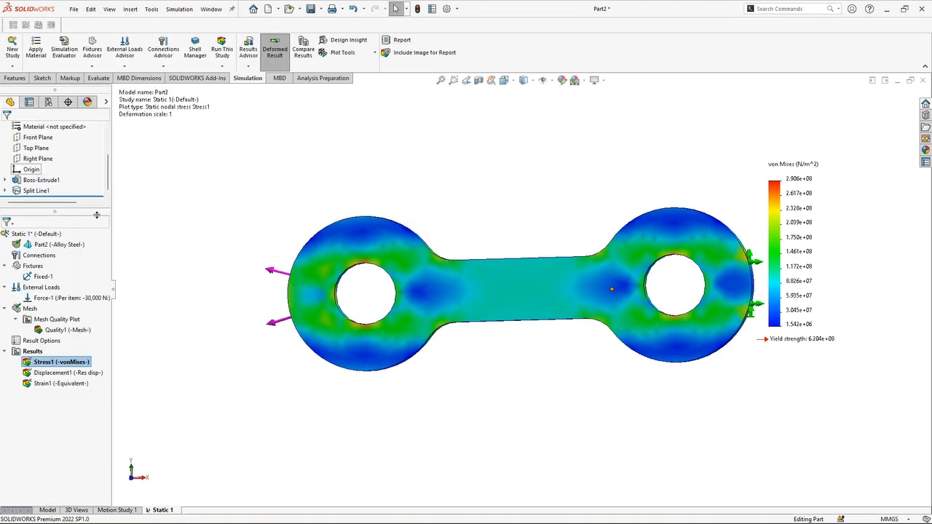
# Show the stress plot undeformed and publish the static study report as Part2-Static 1-1 with the default sections on Letter paper
pyautogui.doubleClick(56, 377)
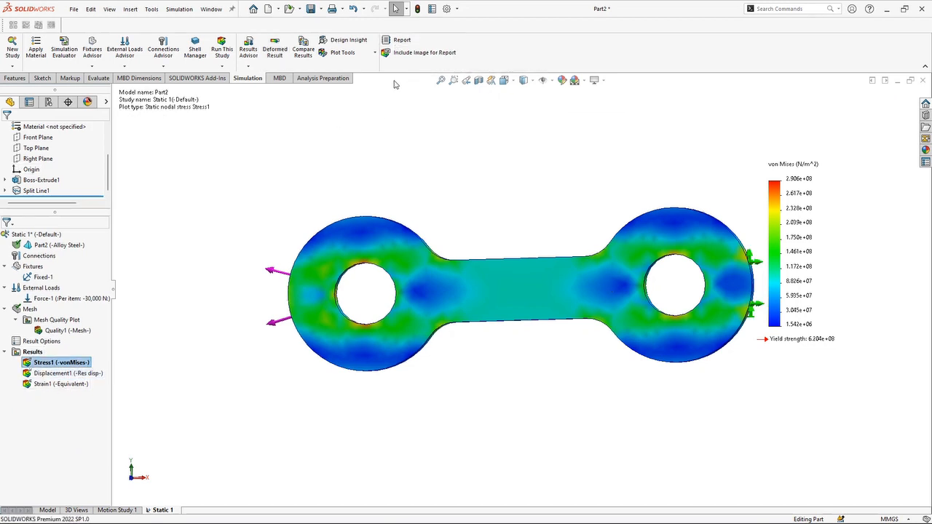
pyautogui.click(405, 40)
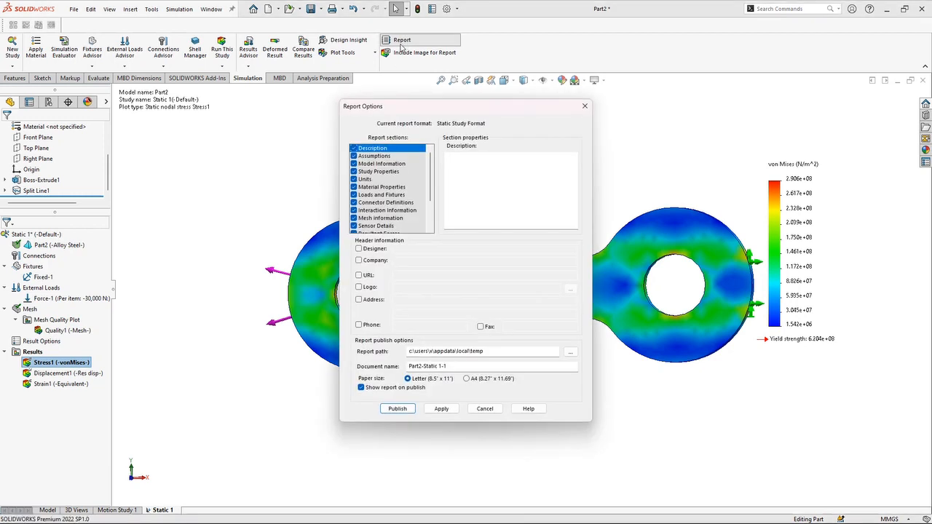
pyautogui.click(397, 409)
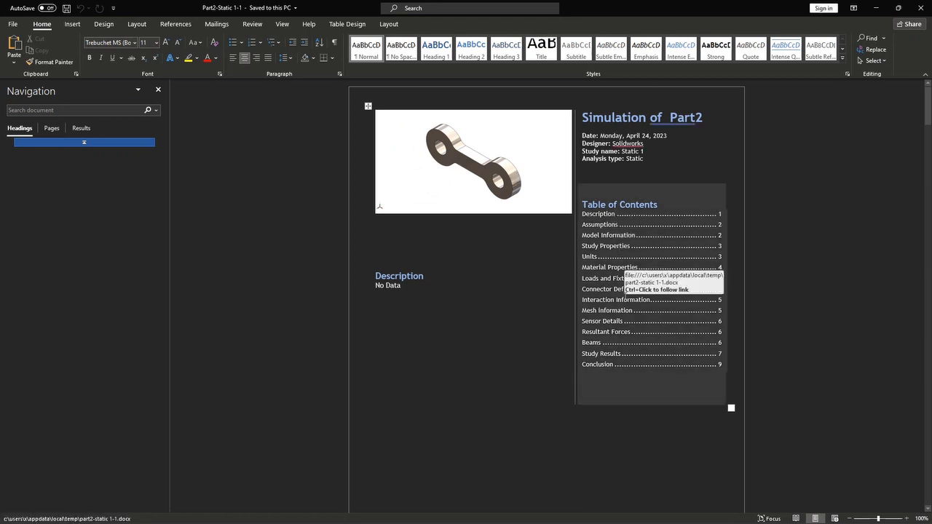
# Review the published Word report from its cover page through study properties, loads, mesh and results to the conclusion, and close it
pyautogui.scroll(-2, 624, 288)
pyautogui.scroll(-6, 625, 295)
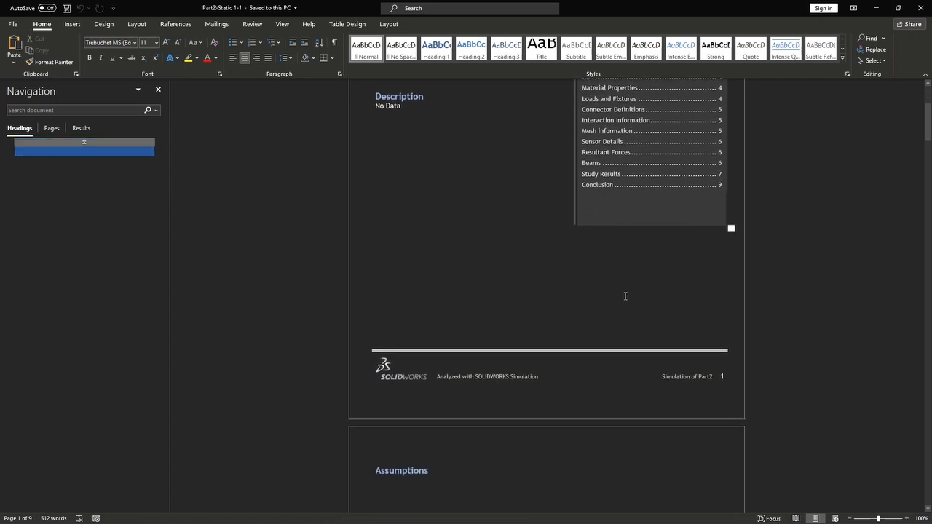
pyautogui.scroll(-7, 578, 364)
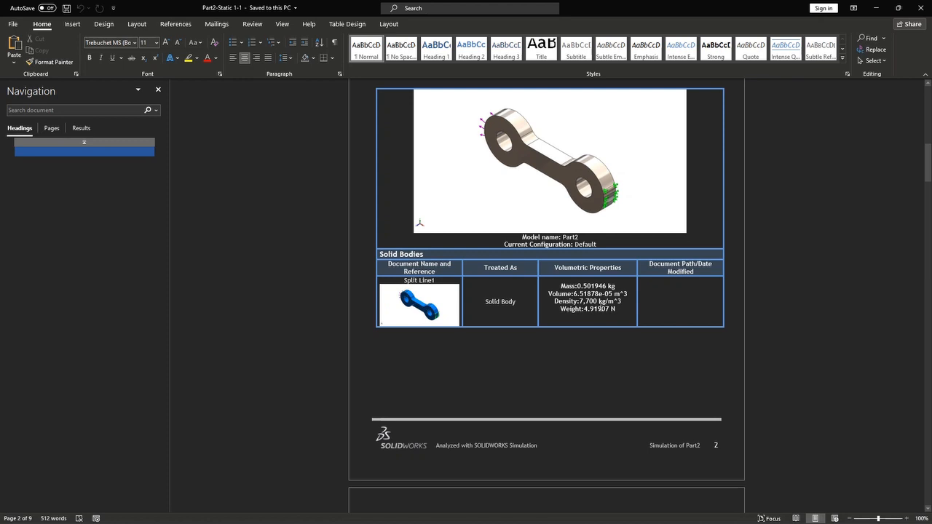
pyautogui.scroll(-1, 584, 309)
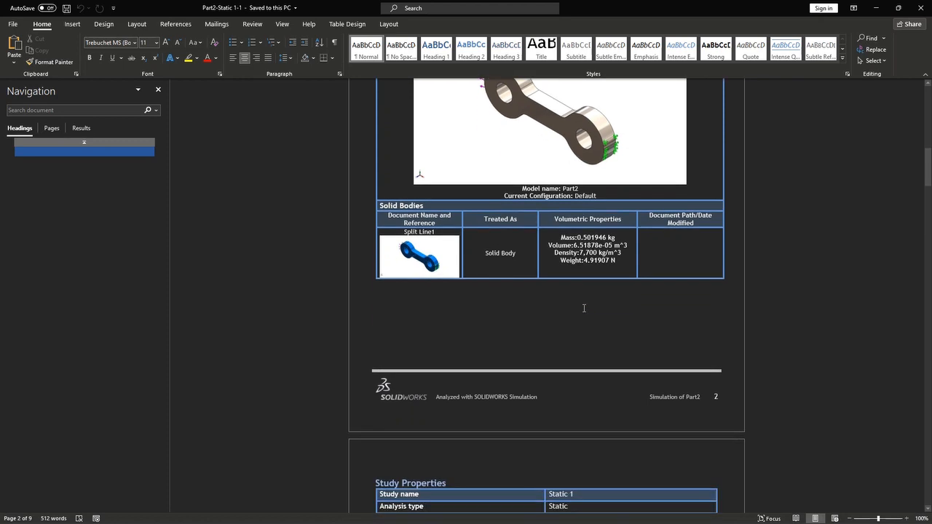
pyautogui.scroll(-8, 584, 309)
pyautogui.scroll(1, 584, 309)
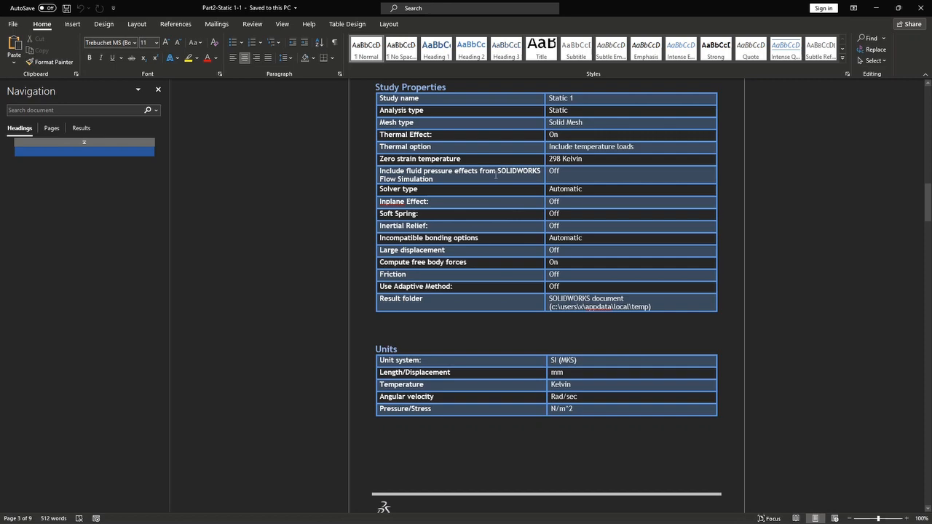
pyautogui.scroll(-5, 517, 275)
pyautogui.scroll(-7, 518, 277)
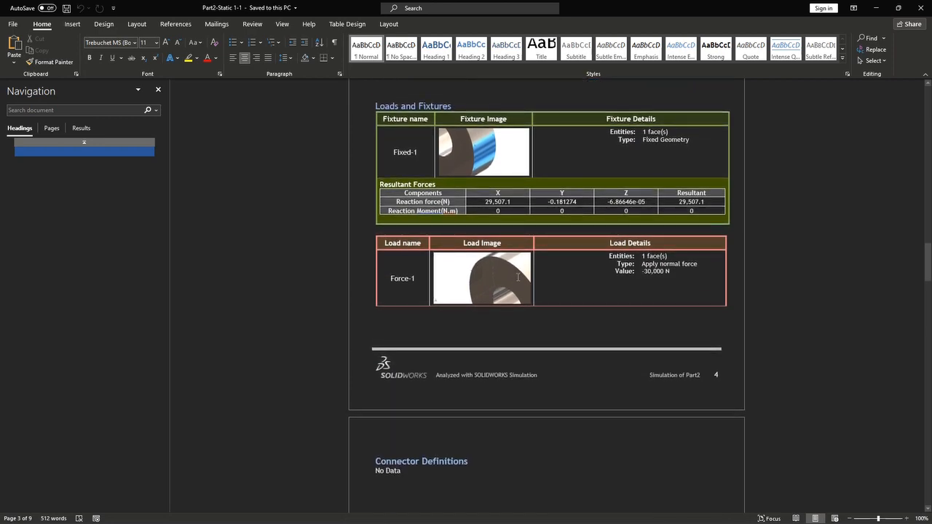
pyautogui.scroll(-12, 518, 277)
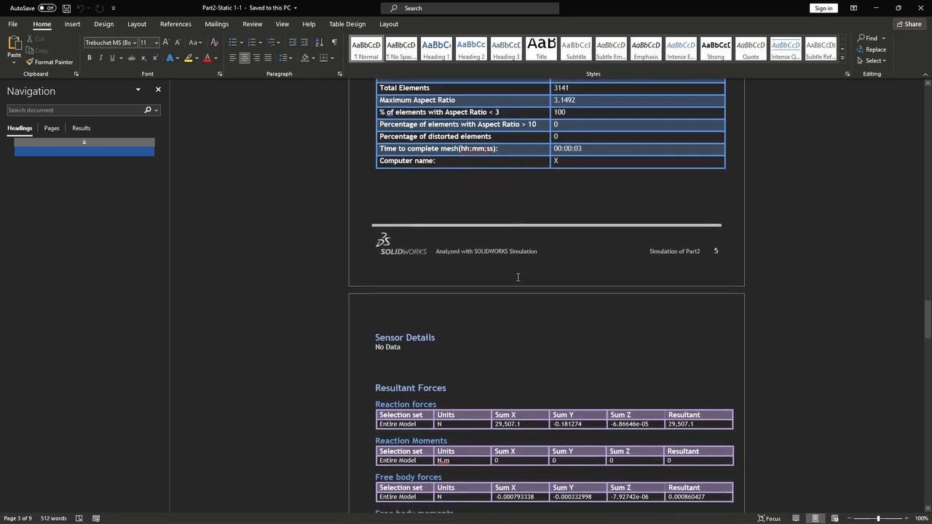
pyautogui.scroll(-13, 518, 277)
pyautogui.scroll(-15, 518, 276)
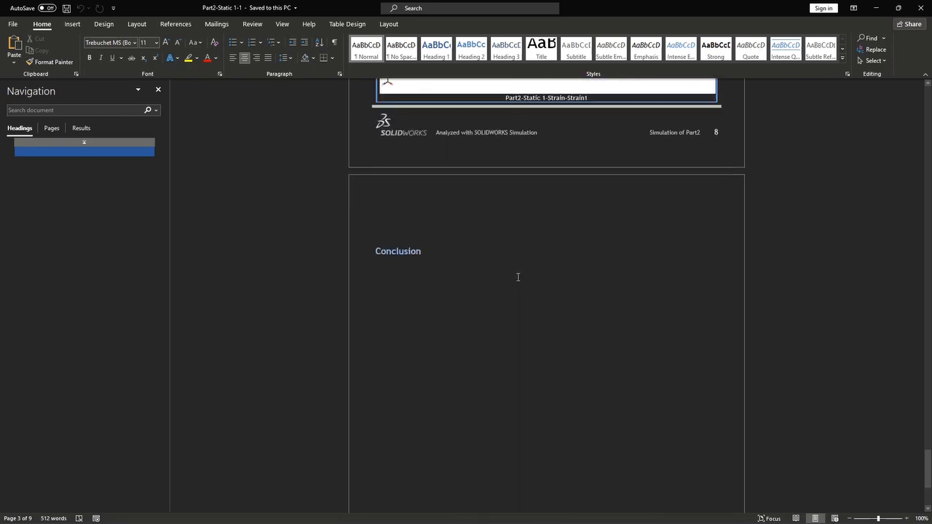
pyautogui.click(917, 8)
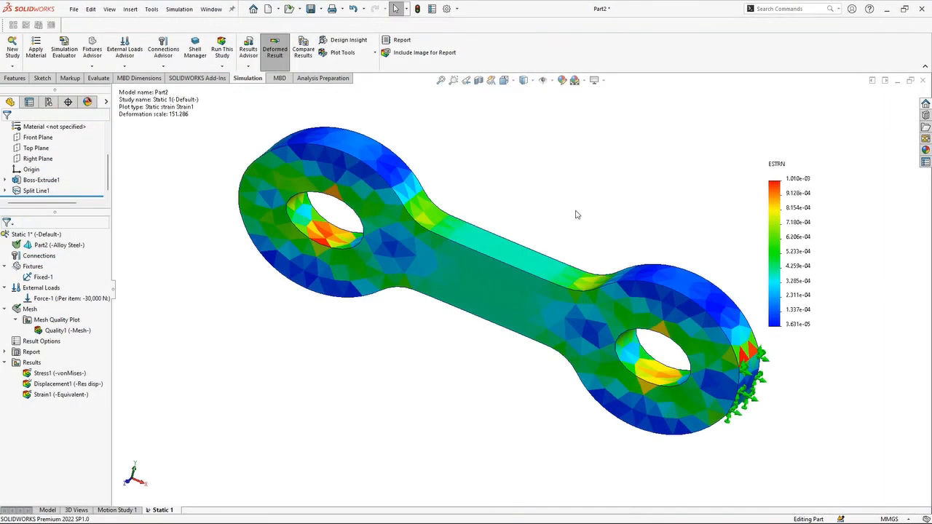
# Create a new topology study named Topology Study 1 for the link
pyautogui.moveTo(287, 316); pyautogui.dragTo(407, 376, button='middle')
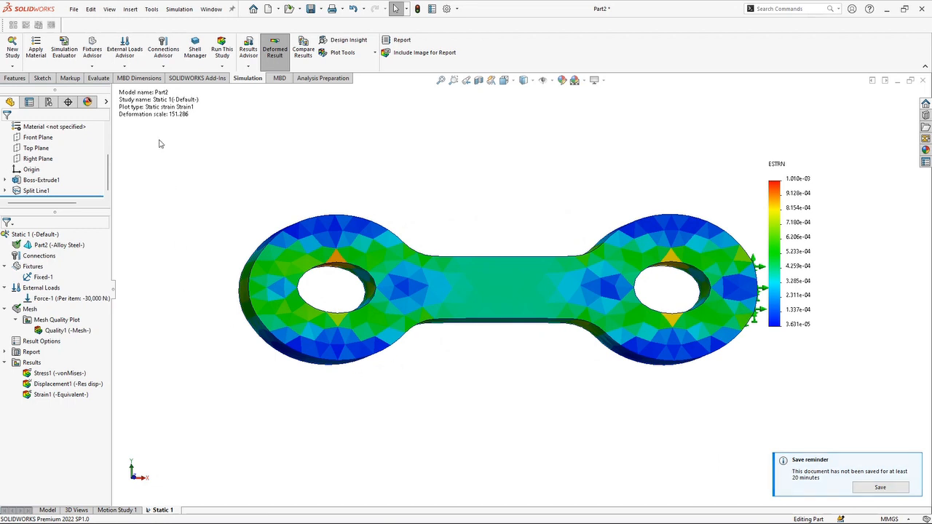
pyautogui.click(12, 67)
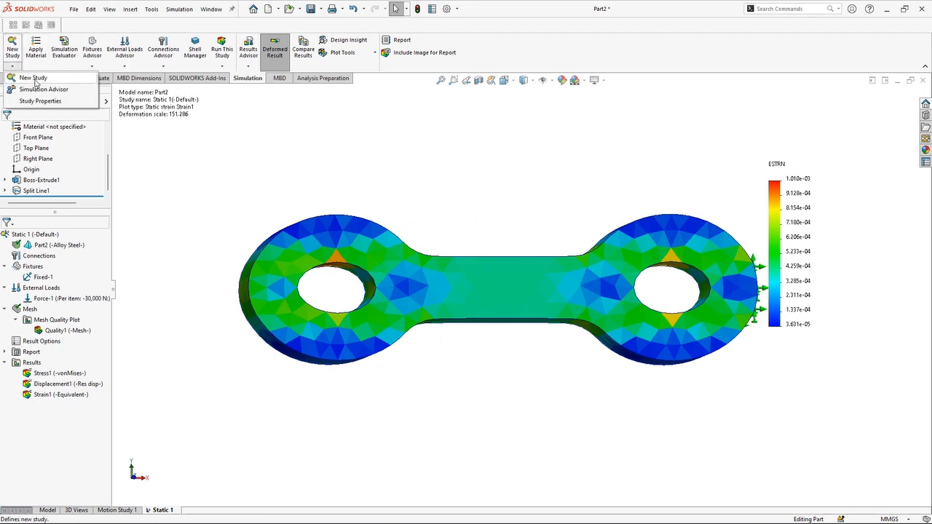
pyautogui.click(34, 79)
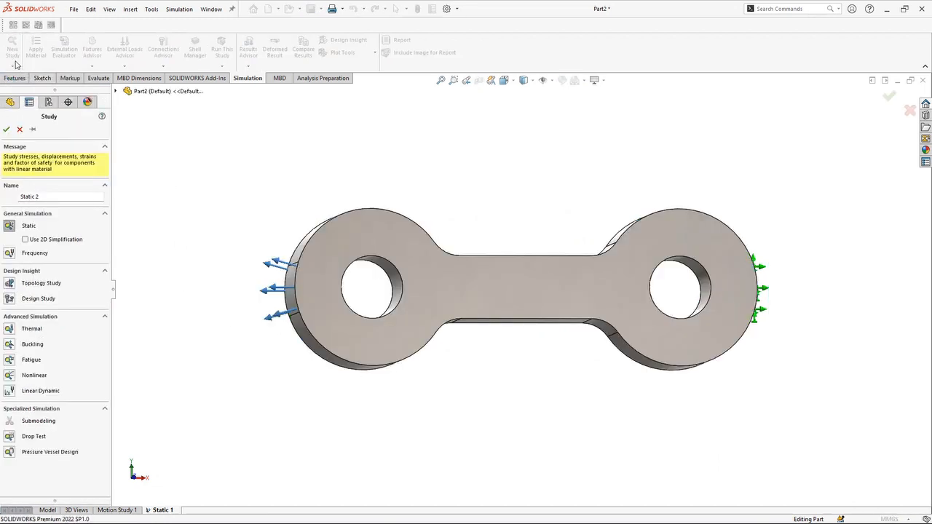
pyautogui.click(10, 283)
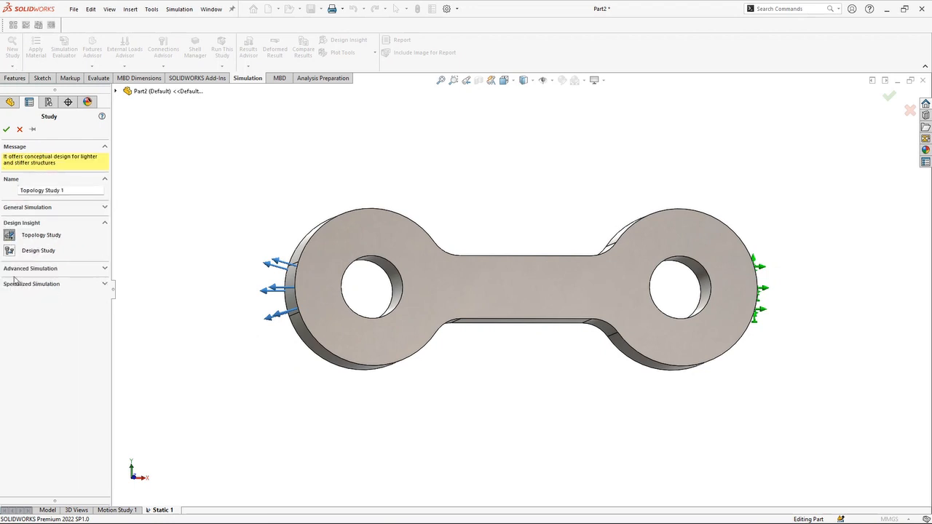
pyautogui.click(7, 129)
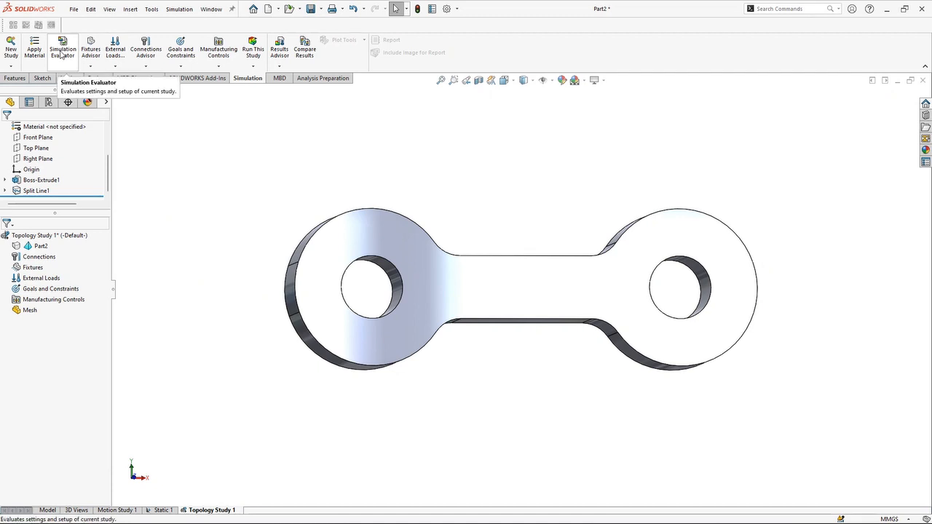
# Apply a Fixed Geometry fixture to the small split face on the outer end of the link's right-hand eye
pyautogui.click(91, 66)
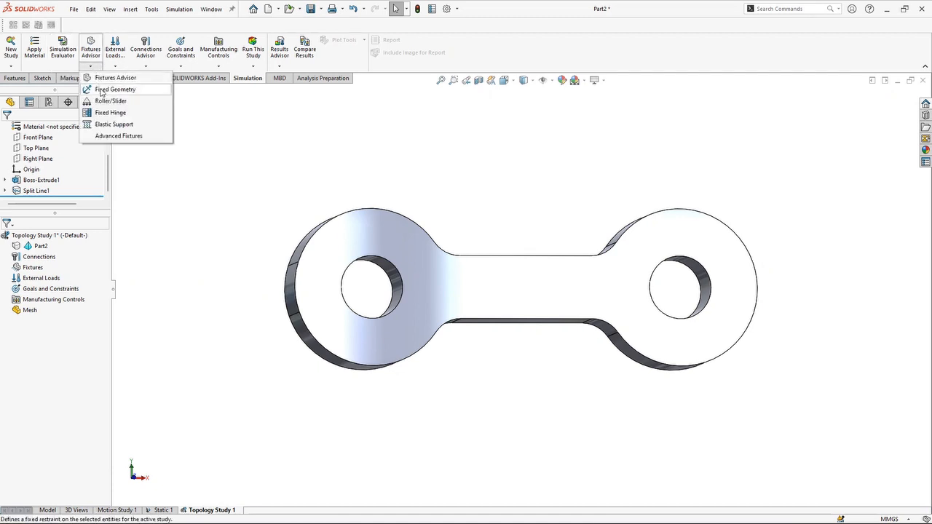
pyautogui.click(101, 90)
pyautogui.click(319, 277)
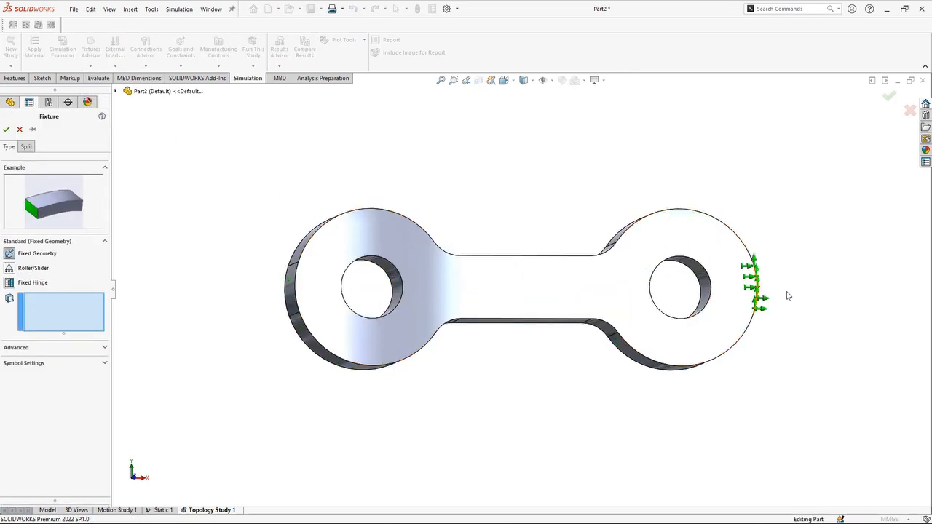
pyautogui.moveTo(787, 296); pyautogui.dragTo(753, 298, button='middle')
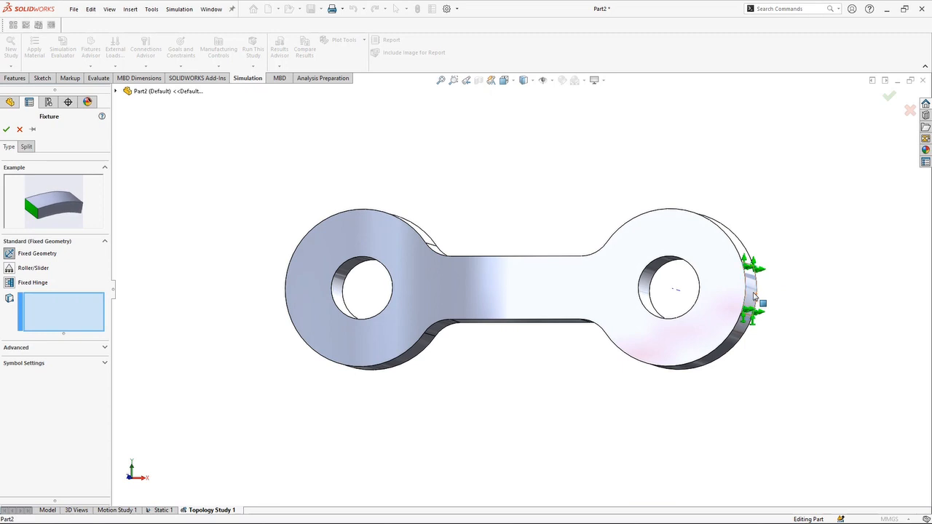
pyautogui.click(755, 295)
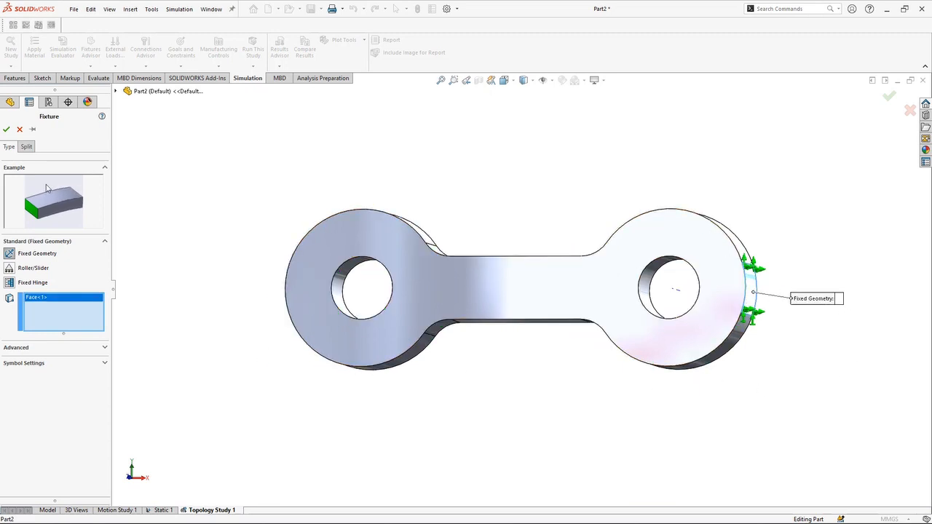
pyautogui.click(6, 129)
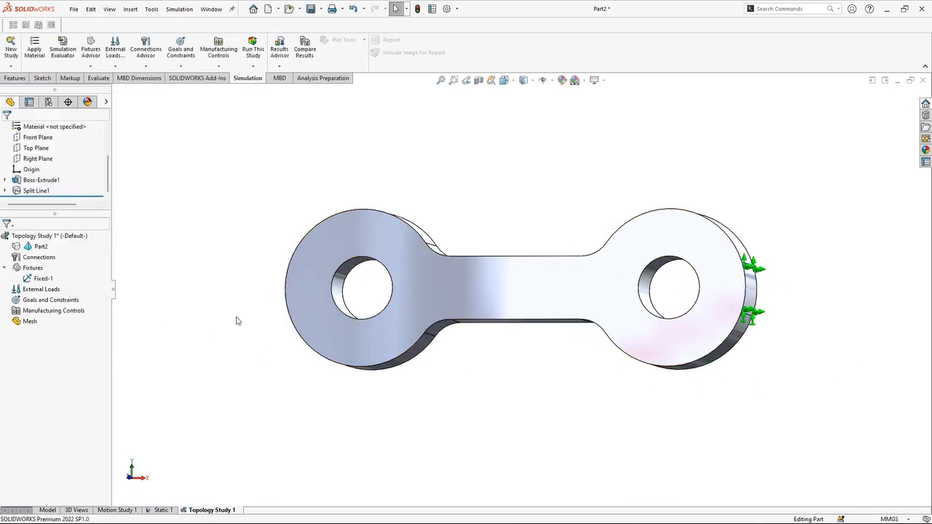
# Apply a reversed normal force of 30000 N to the split face on the outer end of the left-hand eye
pyautogui.moveTo(235, 319); pyautogui.dragTo(265, 322, button='middle')
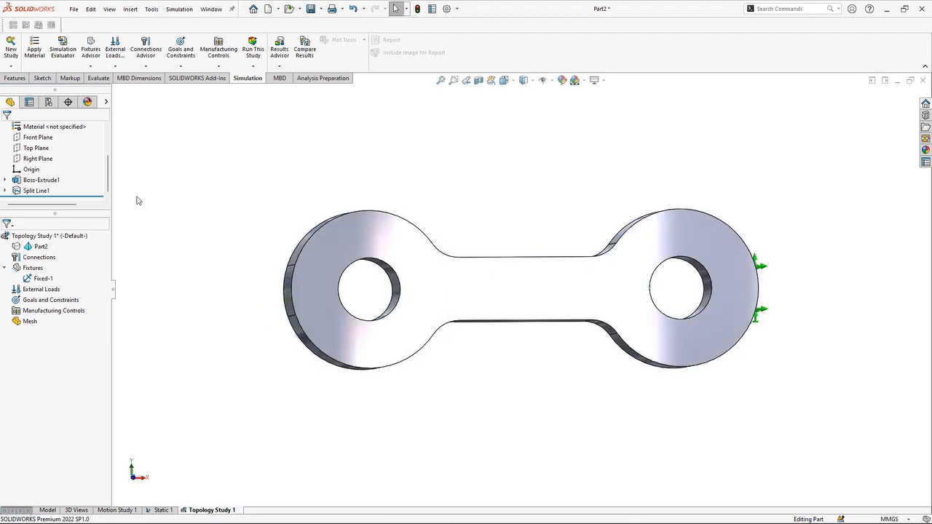
pyautogui.click(117, 65)
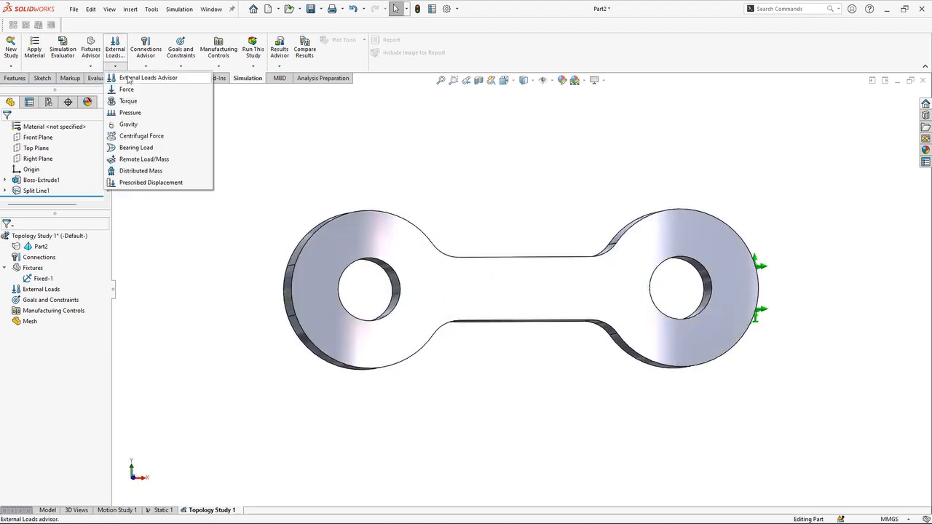
pyautogui.click(130, 90)
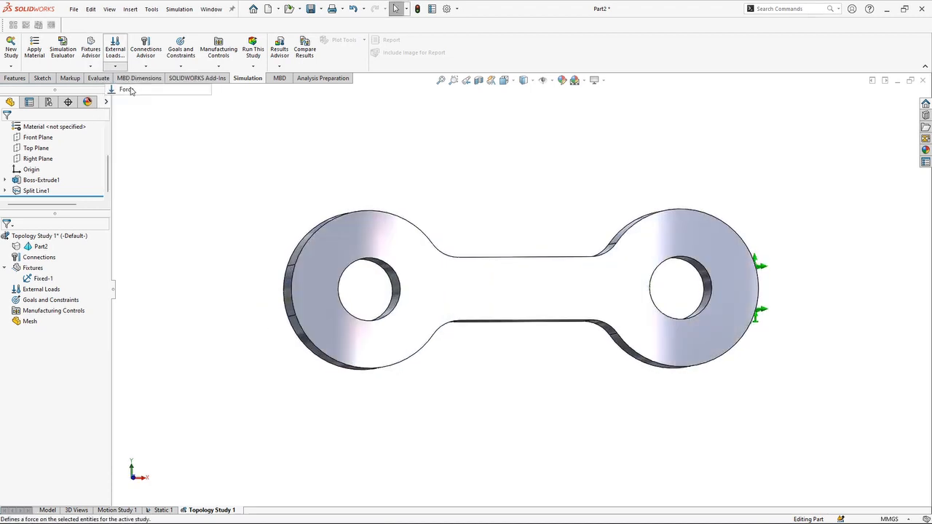
pyautogui.click(288, 293)
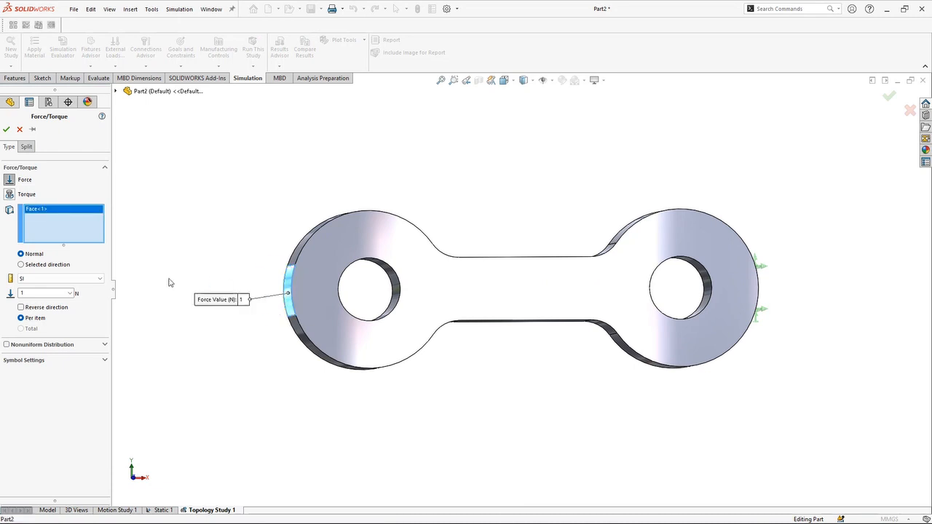
pyautogui.click(26, 310)
pyautogui.click(27, 293)
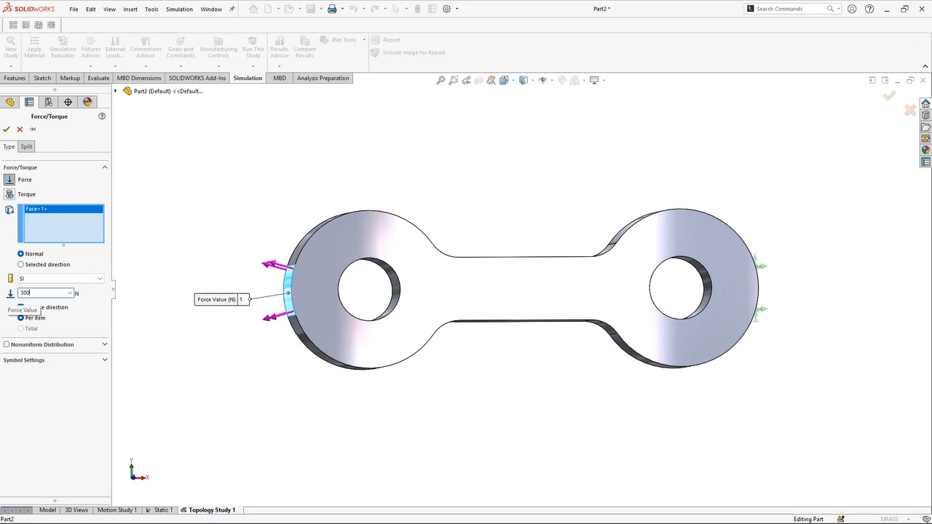
pyautogui.write('30000')
pyautogui.click(6, 129)
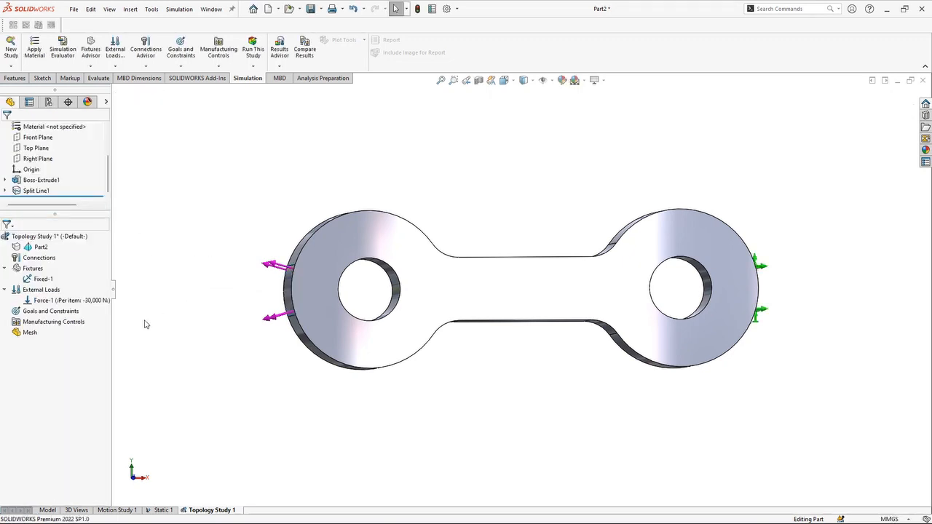
# Set the topology goal to Best Stiffness to Weight ratio with a mass constraint reducing the mass by 30%
pyautogui.click(45, 313)
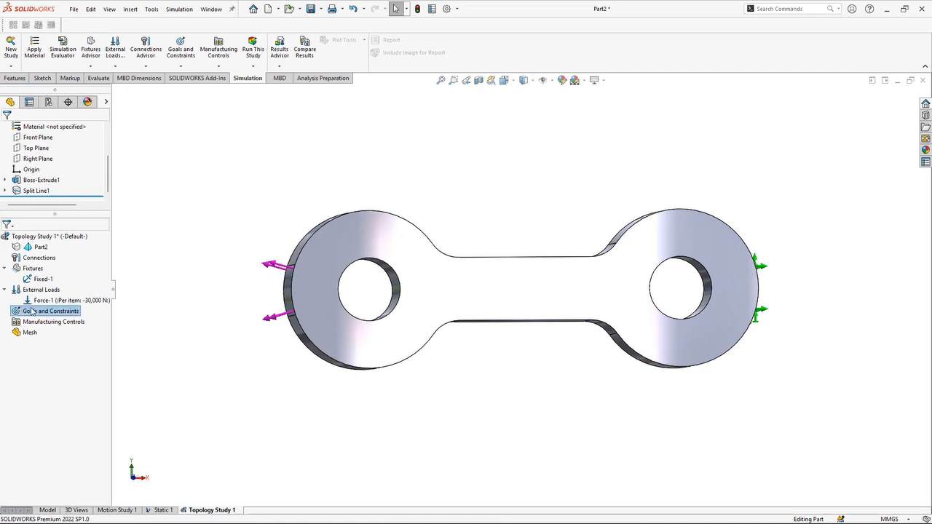
pyautogui.rightClick(22, 313)
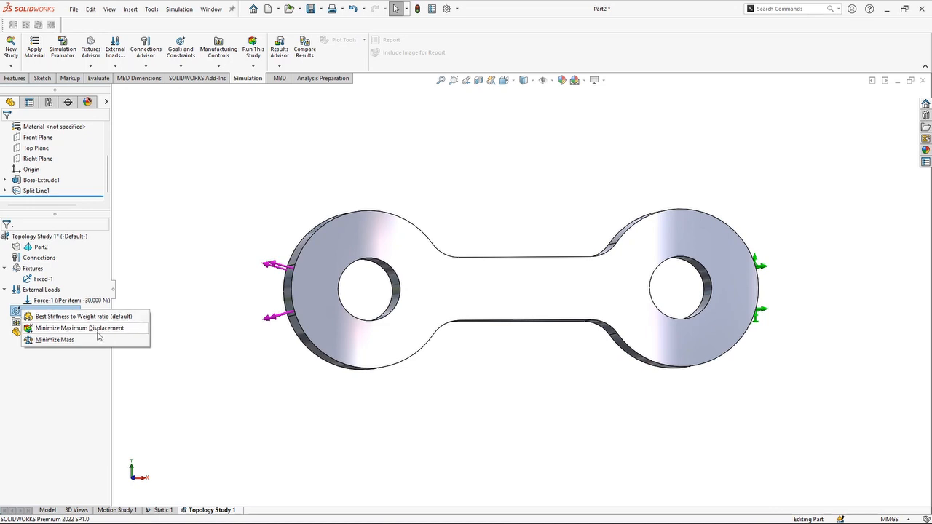
pyautogui.click(68, 318)
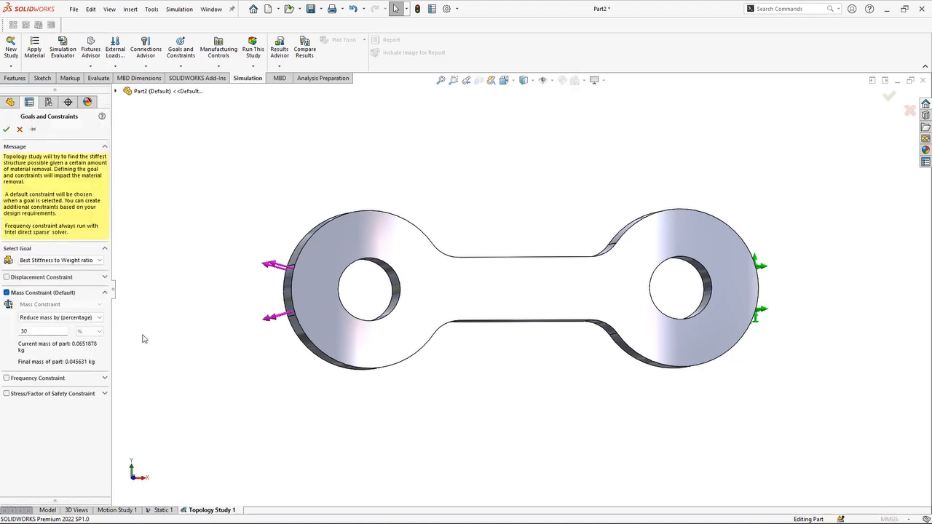
pyautogui.click(93, 263)
pyautogui.click(58, 269)
pyautogui.click(38, 330)
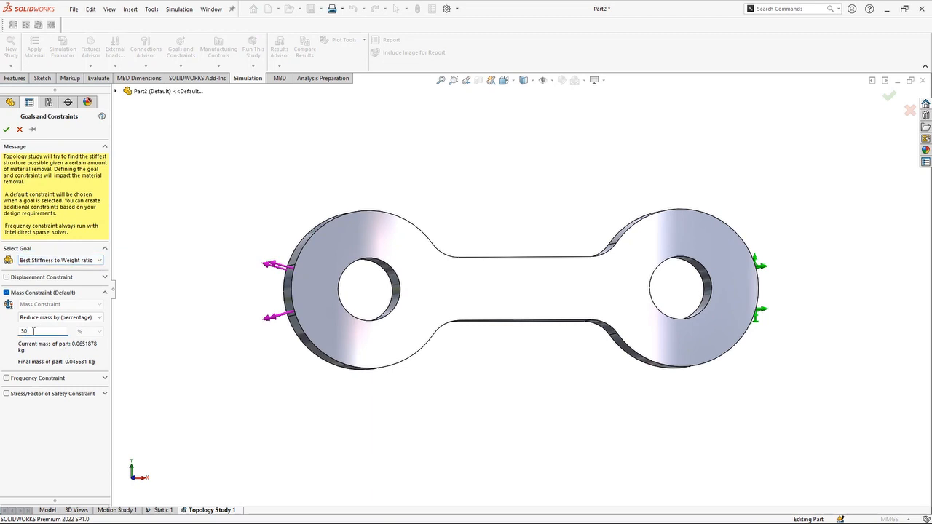
pyautogui.click(6, 129)
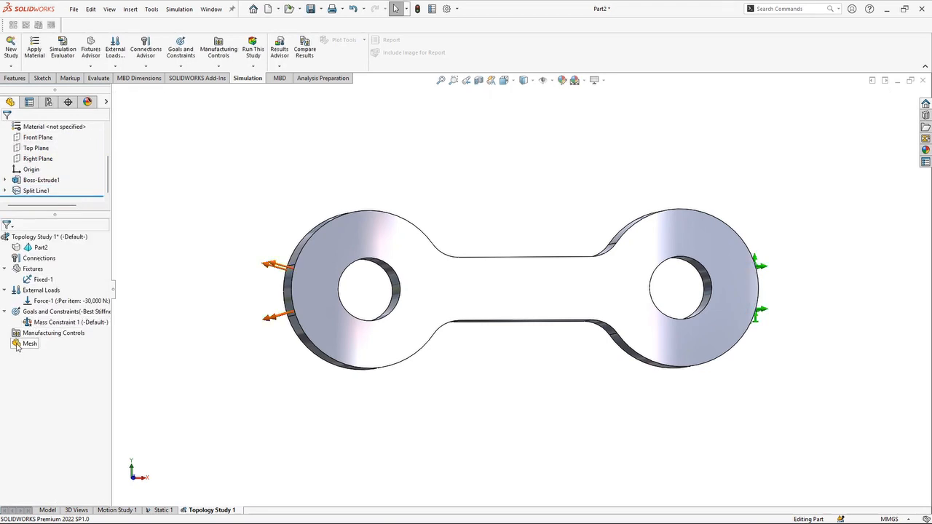
# Create the topology study's mesh with the mesh density moved from the default towards Coarse
pyautogui.click(16, 349)
pyautogui.rightClick(16, 349)
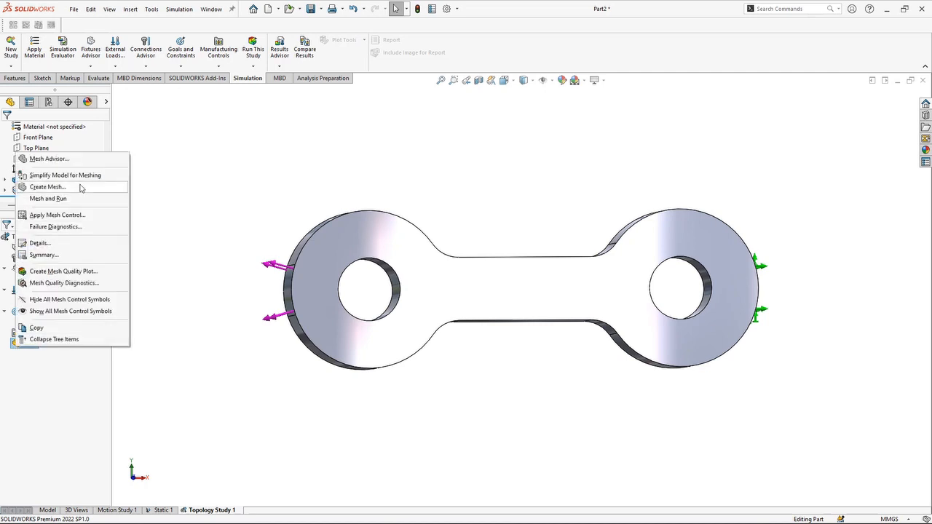
pyautogui.click(77, 190)
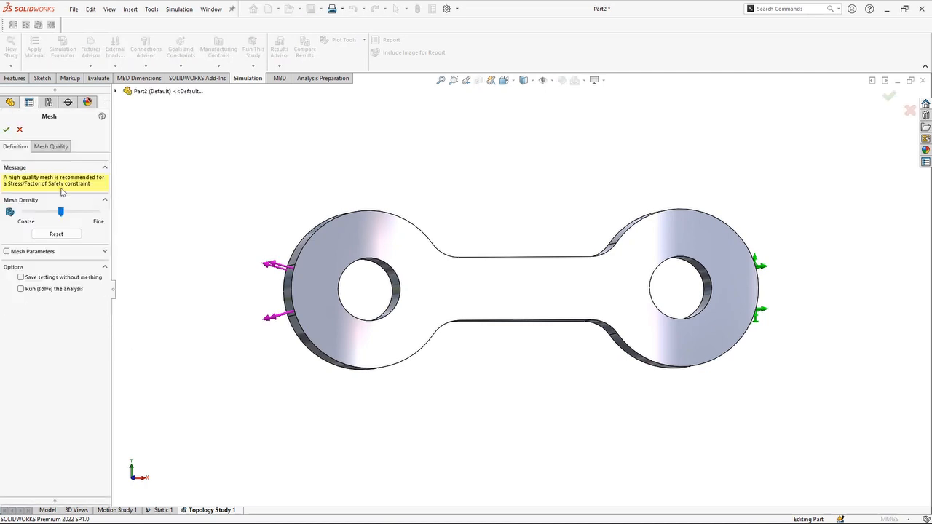
pyautogui.moveTo(63, 213); pyautogui.dragTo(42, 214)
pyautogui.click(5, 130)
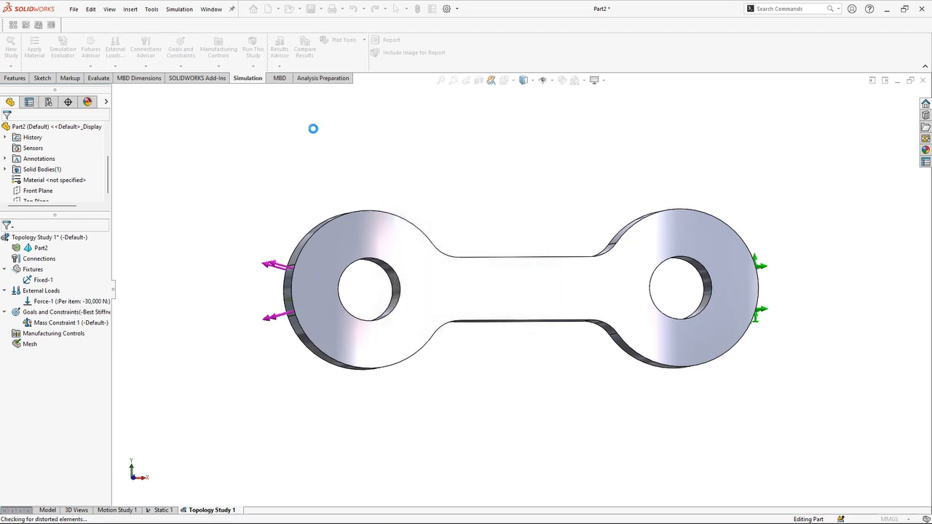
# Try to run the topology study, and assign the Alloy Steel material to the link body in that study
pyautogui.click(256, 49)
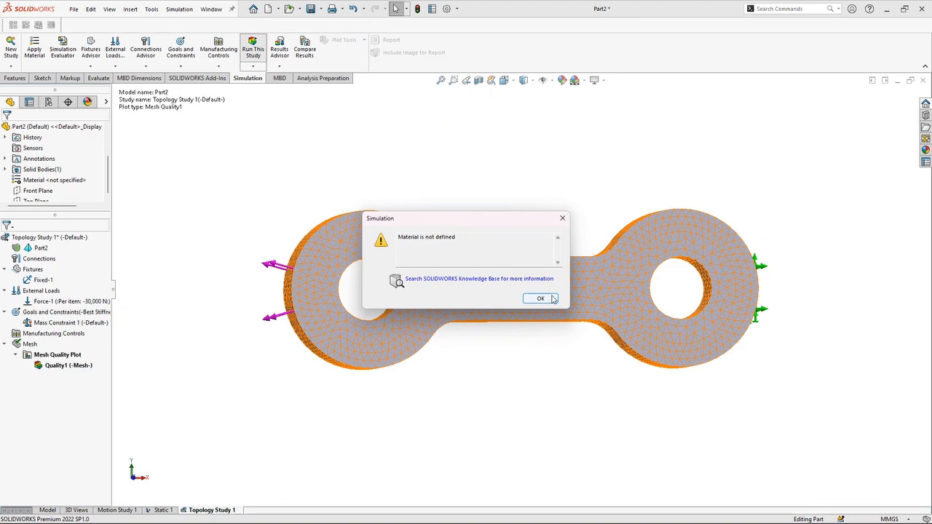
pyautogui.click(540, 299)
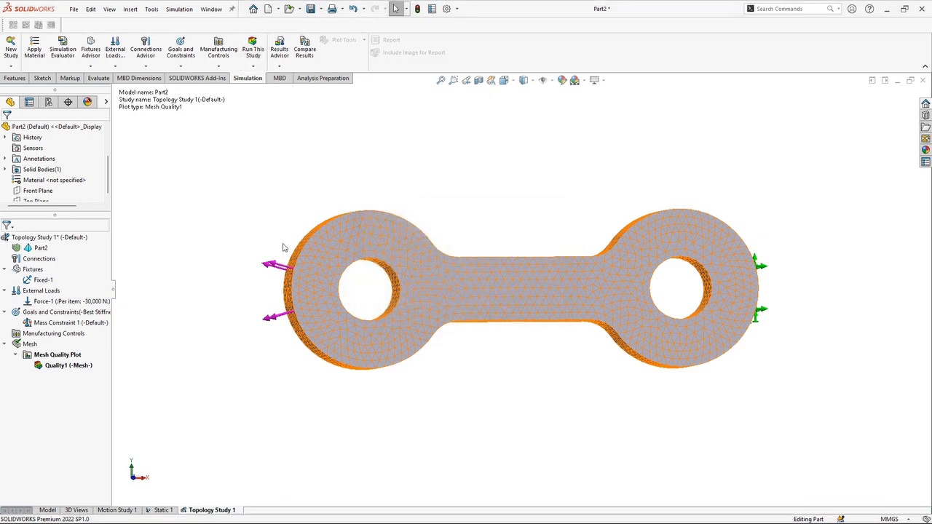
pyautogui.rightClick(37, 248)
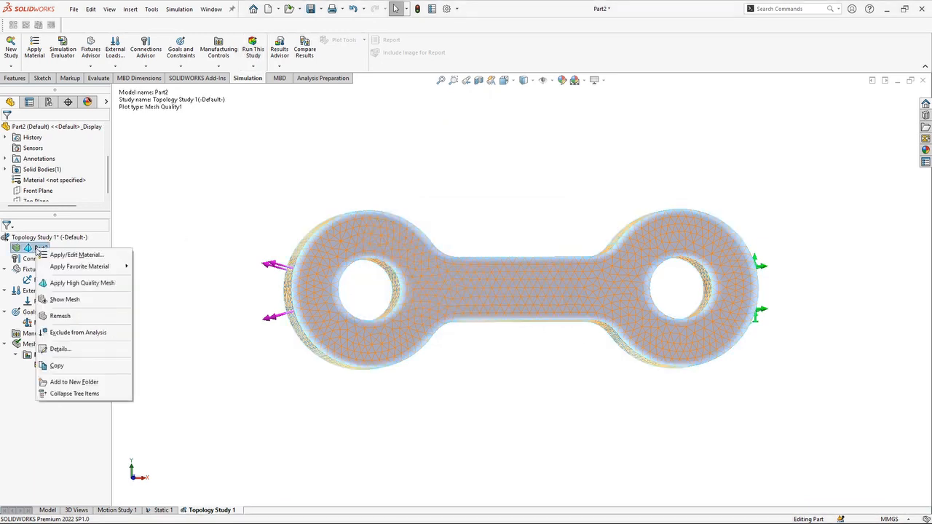
pyautogui.click(64, 255)
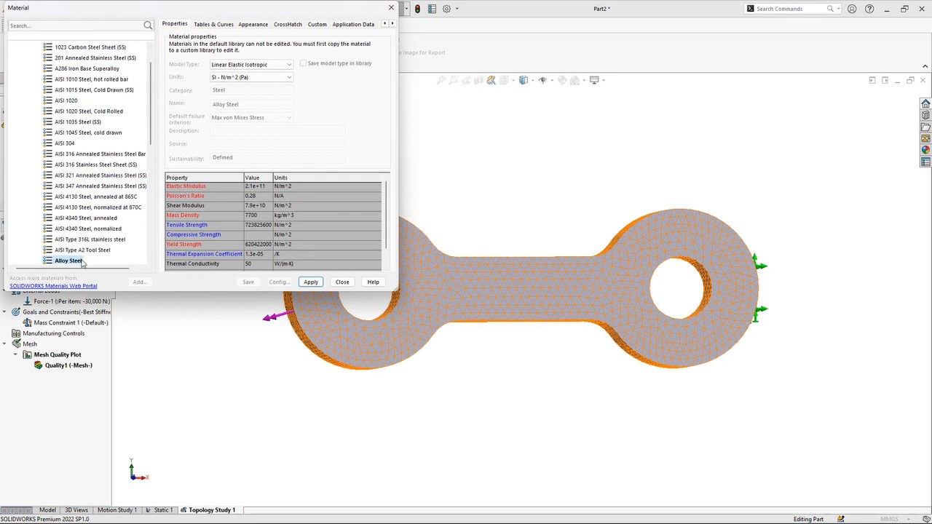
pyautogui.click(309, 283)
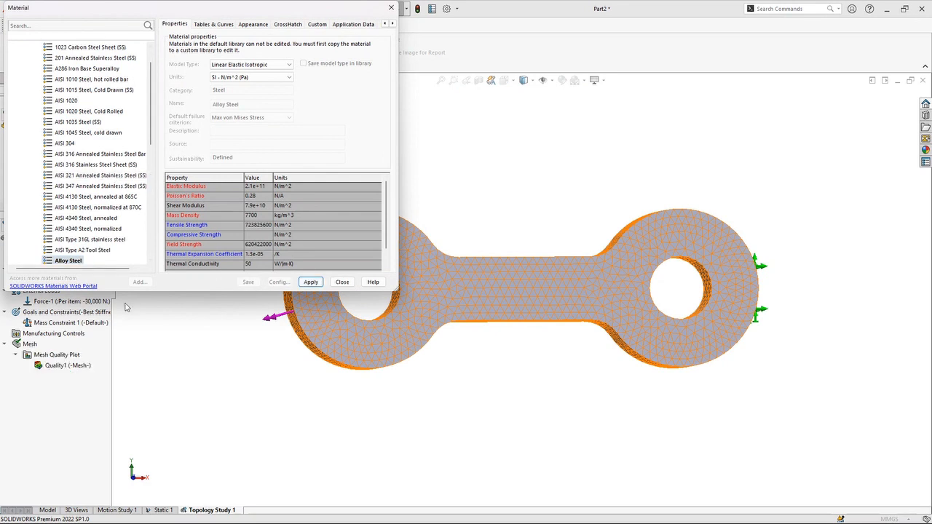
pyautogui.click(342, 282)
# Run the topology study and inspect the link's Material Mass plot from the front and at an angle
pyautogui.click(253, 49)
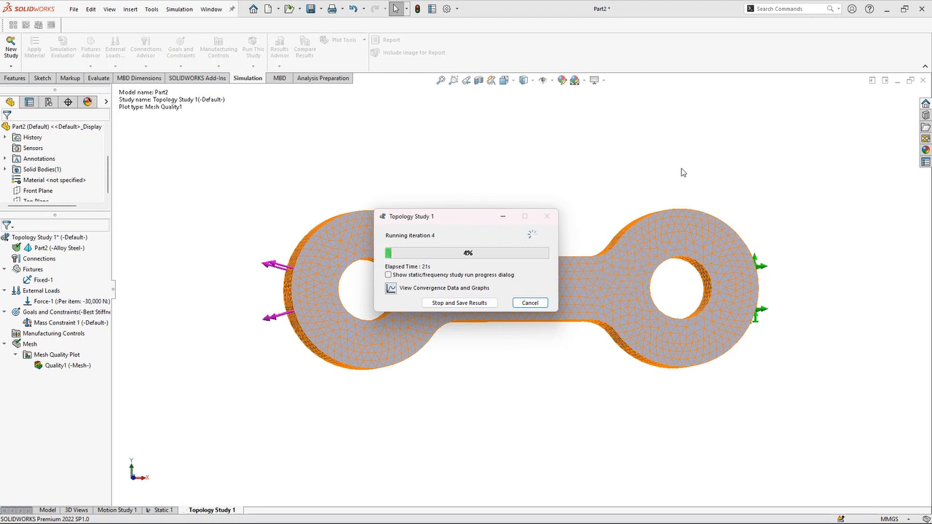
pyautogui.moveTo(683, 168)
pyautogui.mouseDown(button='middle')
pyautogui.moveTo(666, 172)
pyautogui.moveTo(678, 184)
pyautogui.mouseUp(button='middle')
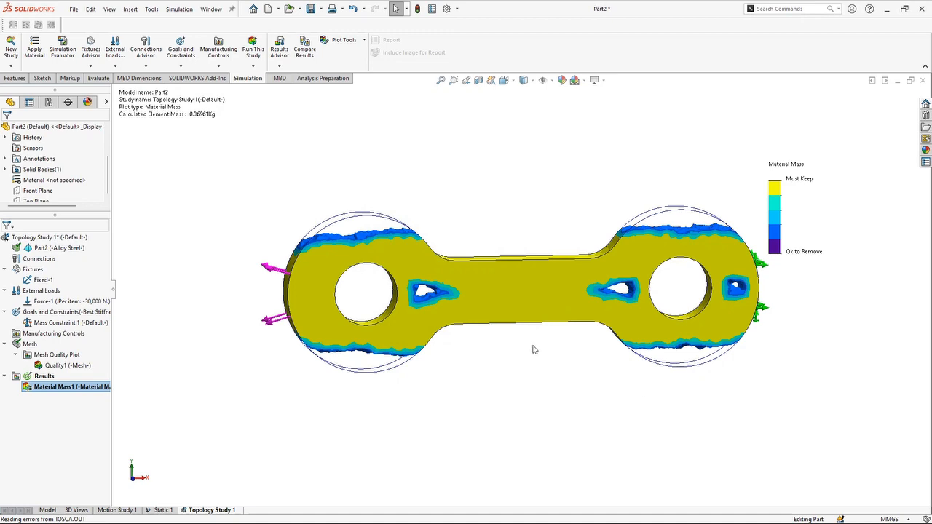
pyautogui.moveTo(532, 349)
pyautogui.mouseDown(button='middle')
pyautogui.moveTo(474, 381)
pyautogui.moveTo(535, 357)
pyautogui.moveTo(481, 343)
pyautogui.moveTo(550, 369)
pyautogui.moveTo(518, 314)
pyautogui.moveTo(526, 337)
pyautogui.moveTo(514, 367)
pyautogui.moveTo(500, 316)
pyautogui.moveTo(513, 337)
pyautogui.moveTo(531, 339)
pyautogui.mouseUp(button='middle')
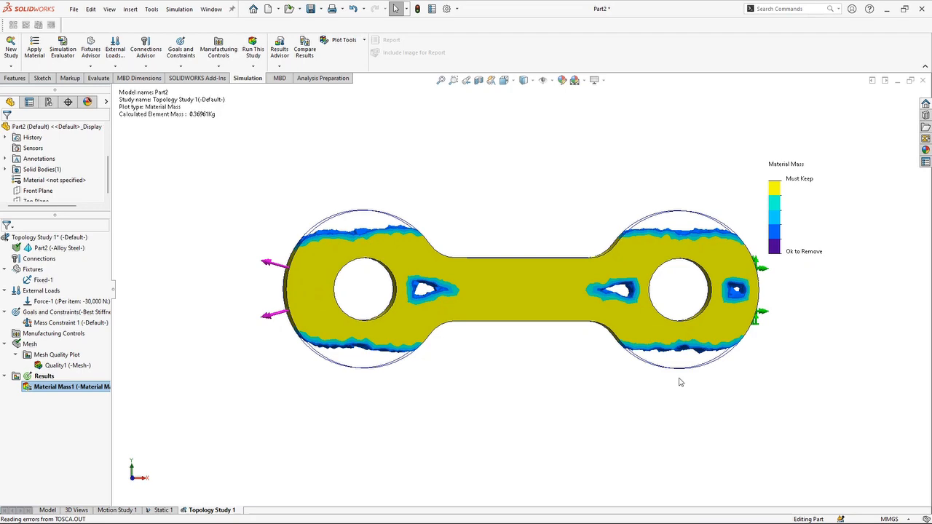
pyautogui.moveTo(668, 372); pyautogui.dragTo(718, 370, button='middle')
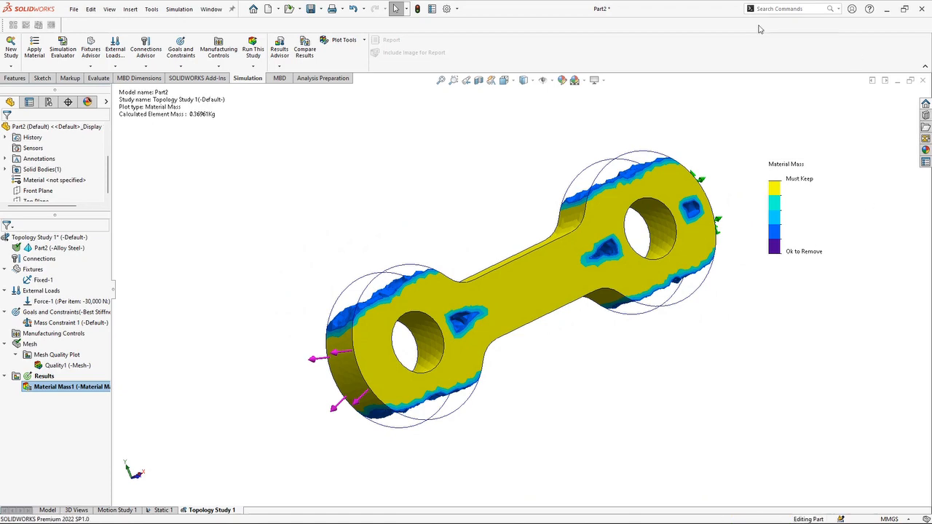